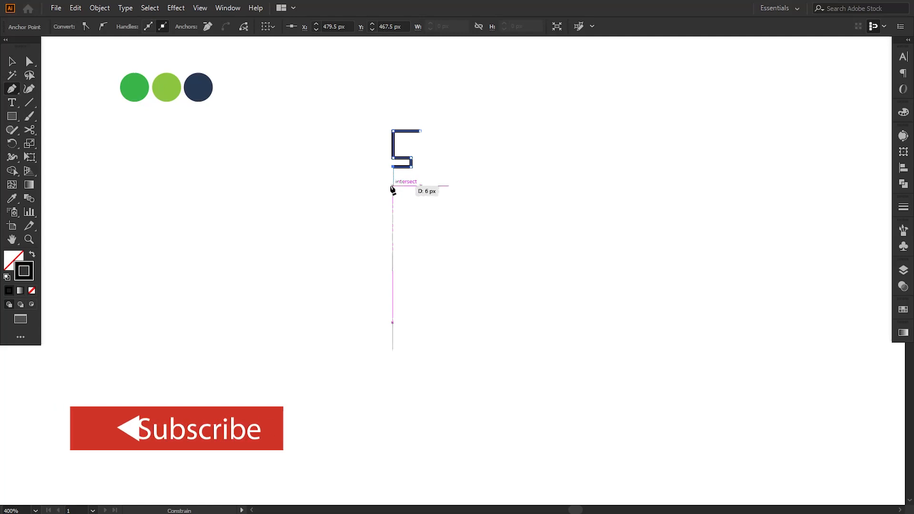
# Continue the stepped outline path down the invader's left side with the Pen tool, redoing one misplaced anchor
pyautogui.click(393, 185)
pyautogui.click(372, 185)
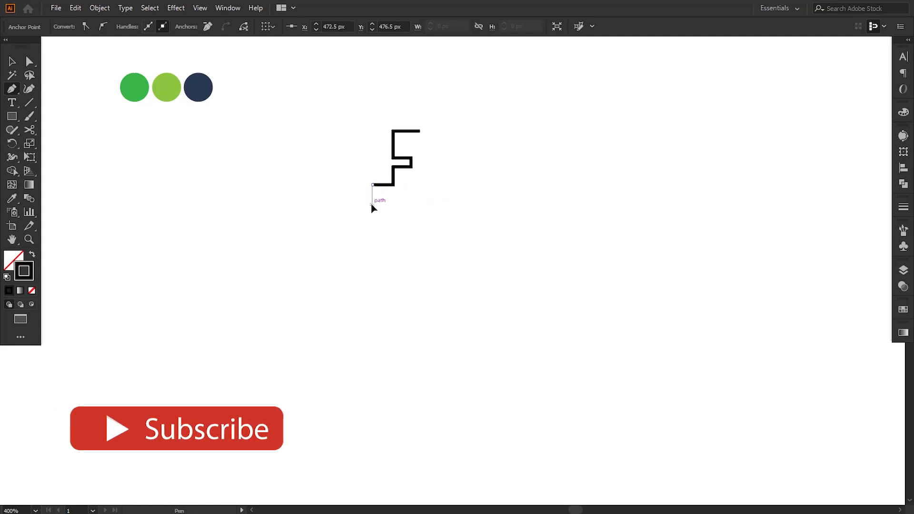
pyautogui.click(373, 205)
pyautogui.click(363, 206)
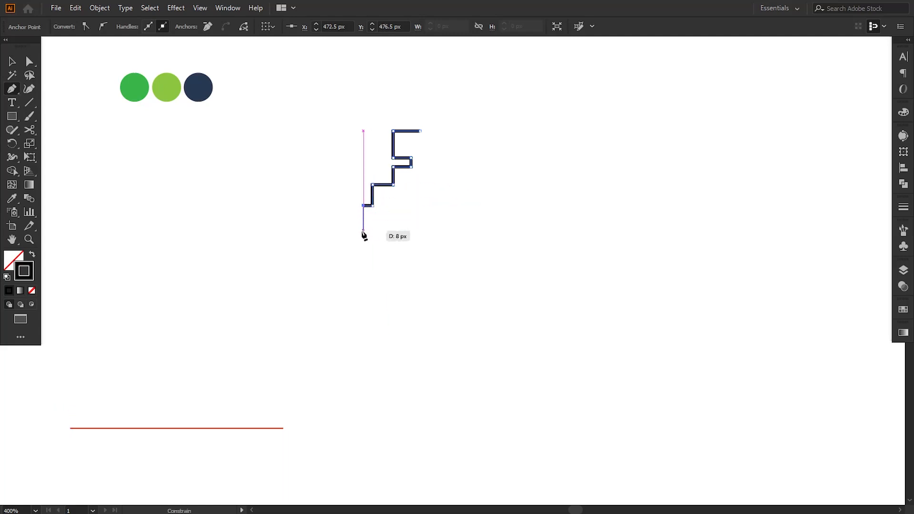
pyautogui.click(363, 230)
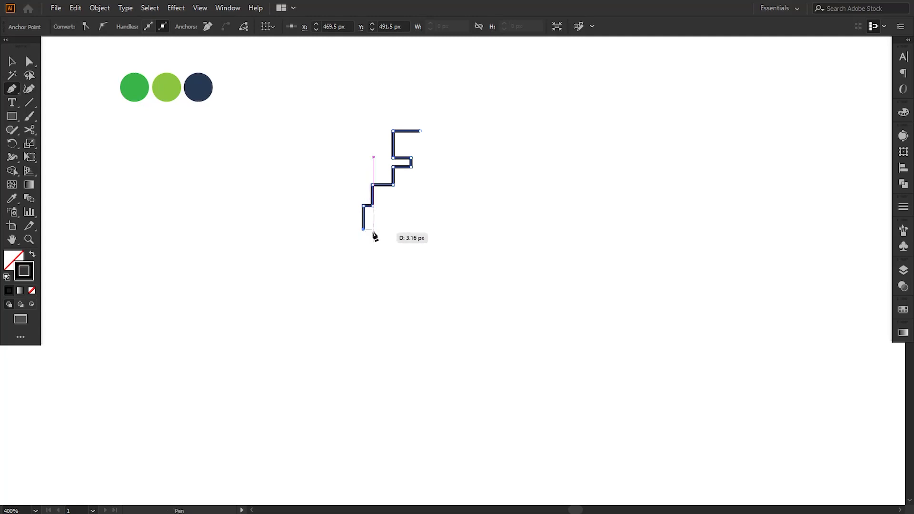
pyautogui.hotkey('ctrl', 'z')
pyautogui.click(363, 232)
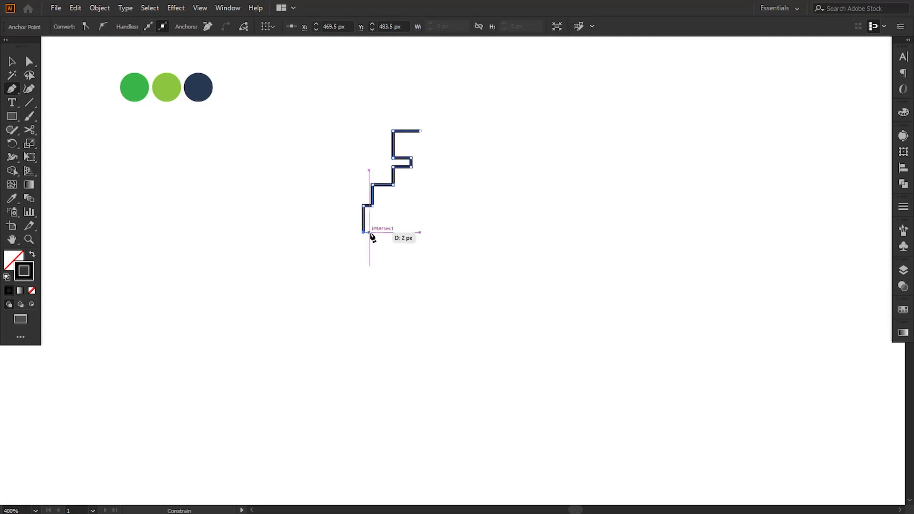
pyautogui.click(372, 232)
pyautogui.click(373, 250)
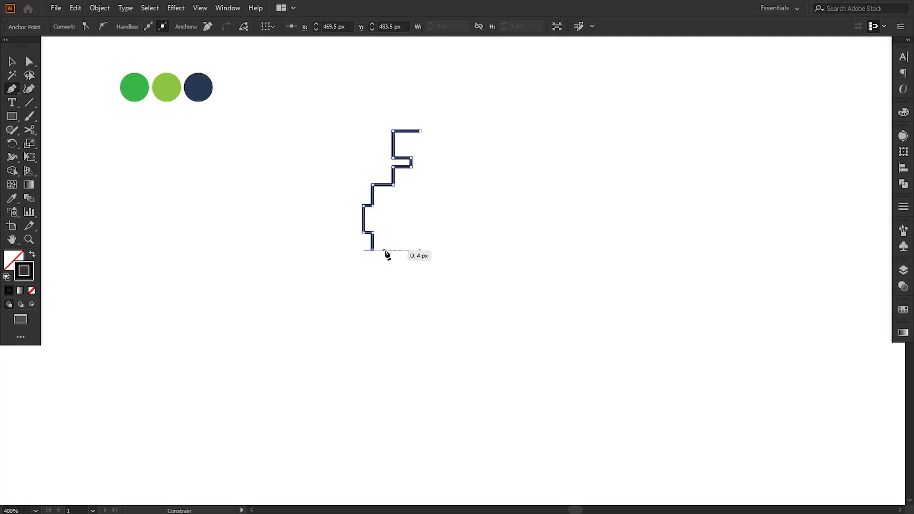
# Extend the path around the lower left leg and the inner notch of the invader's body
pyautogui.click(393, 250)
pyautogui.click(393, 271)
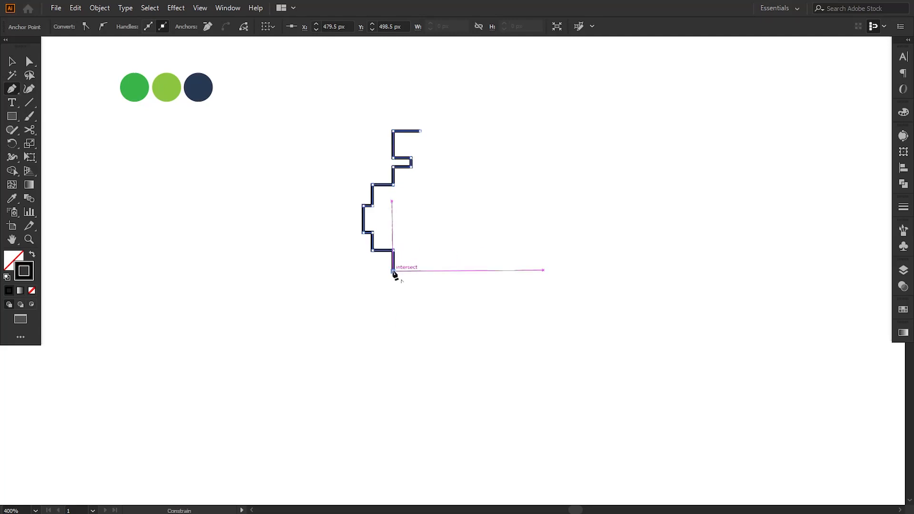
pyautogui.click(421, 271)
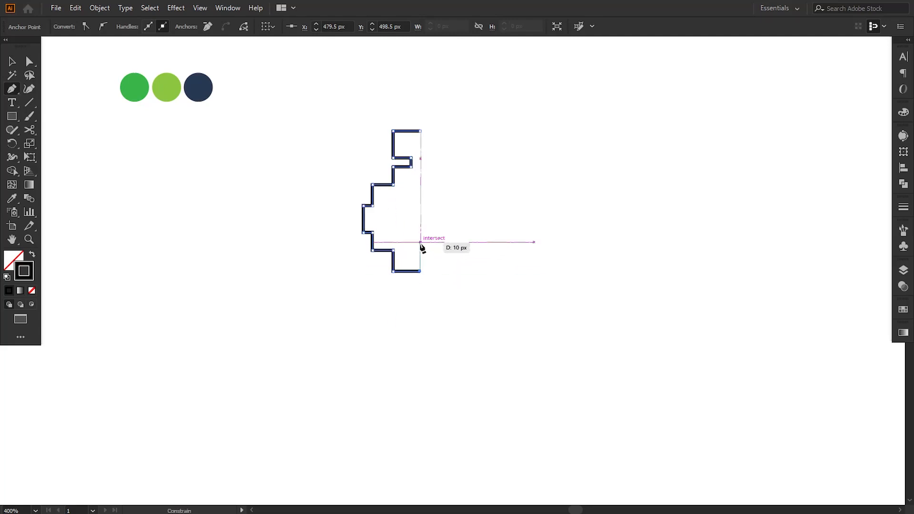
pyautogui.click(420, 241)
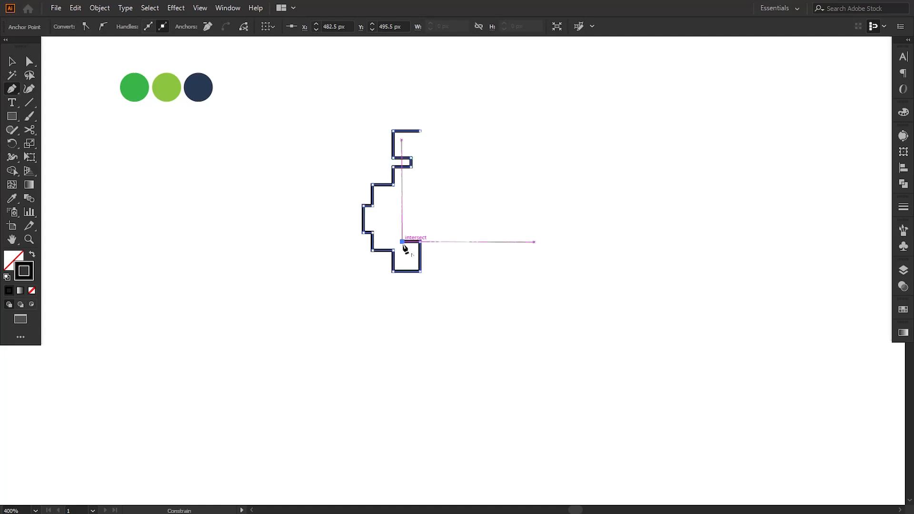
pyautogui.click(402, 242)
pyautogui.click(402, 223)
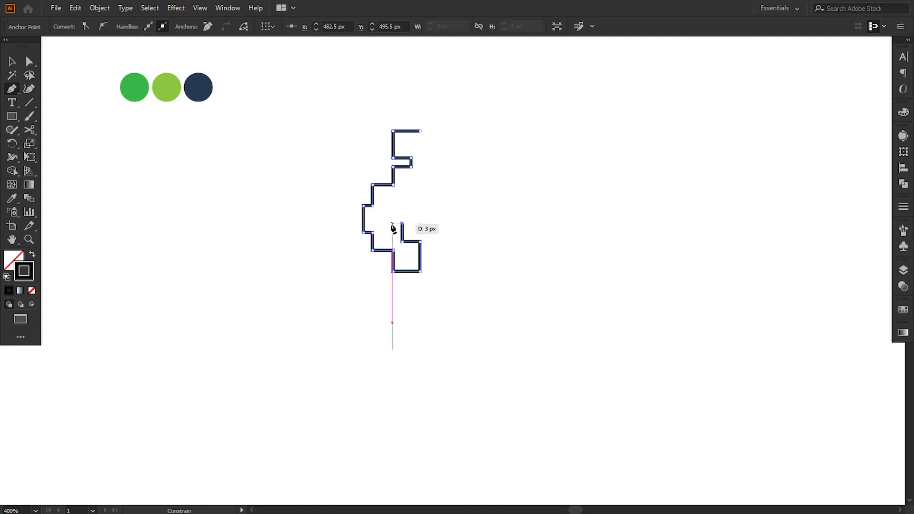
pyautogui.click(393, 223)
pyautogui.click(393, 215)
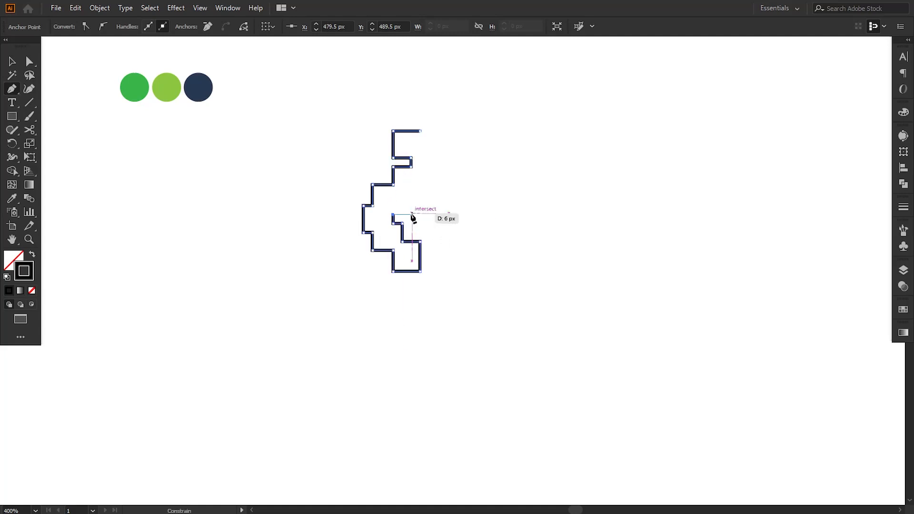
pyautogui.click(411, 215)
pyautogui.click(411, 233)
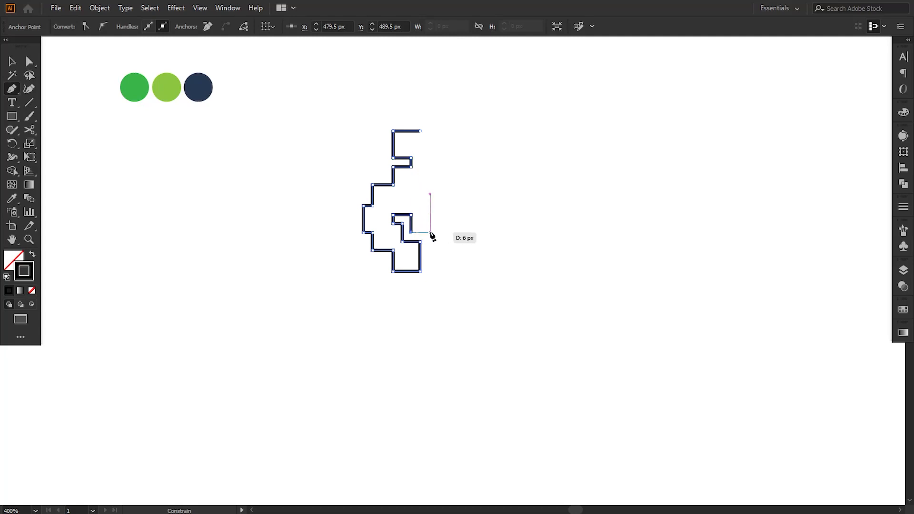
pyautogui.click(430, 232)
pyautogui.click(430, 250)
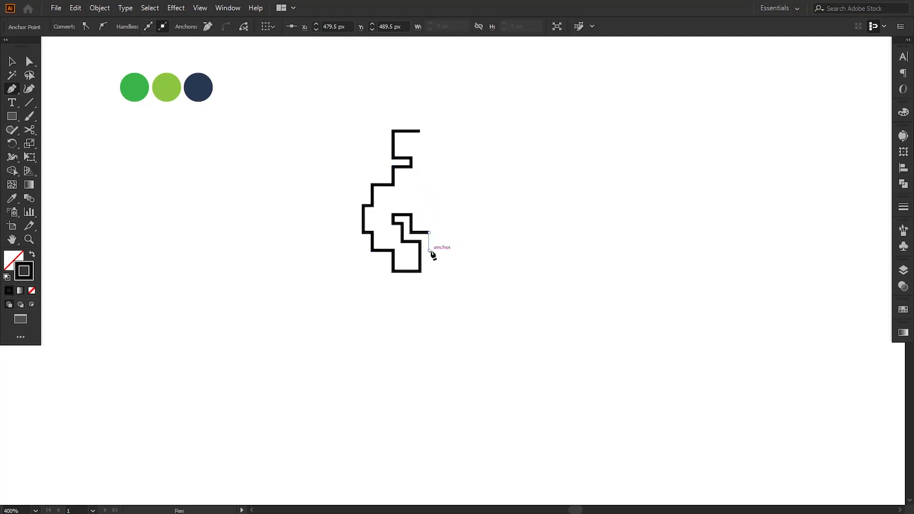
# Draw the path across the invader's bottom edge and down around the lower right leg
pyautogui.click(476, 250)
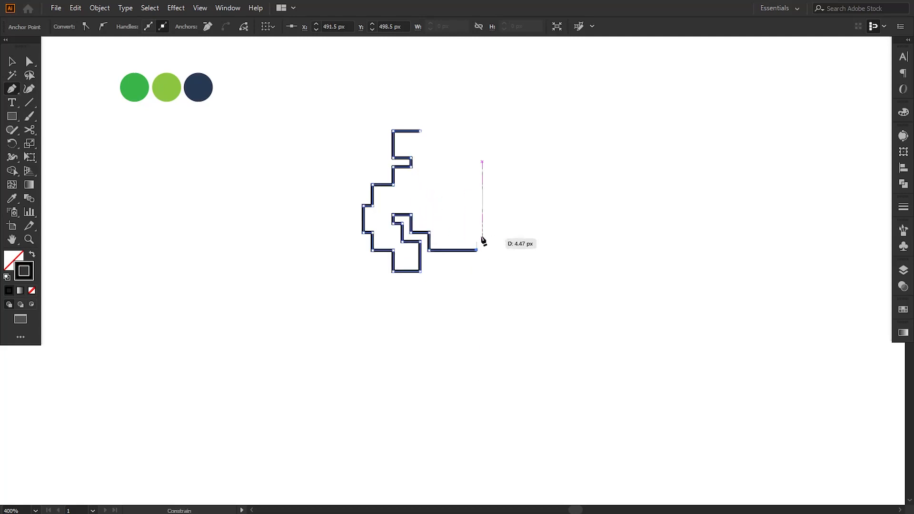
pyautogui.click(476, 233)
pyautogui.click(498, 233)
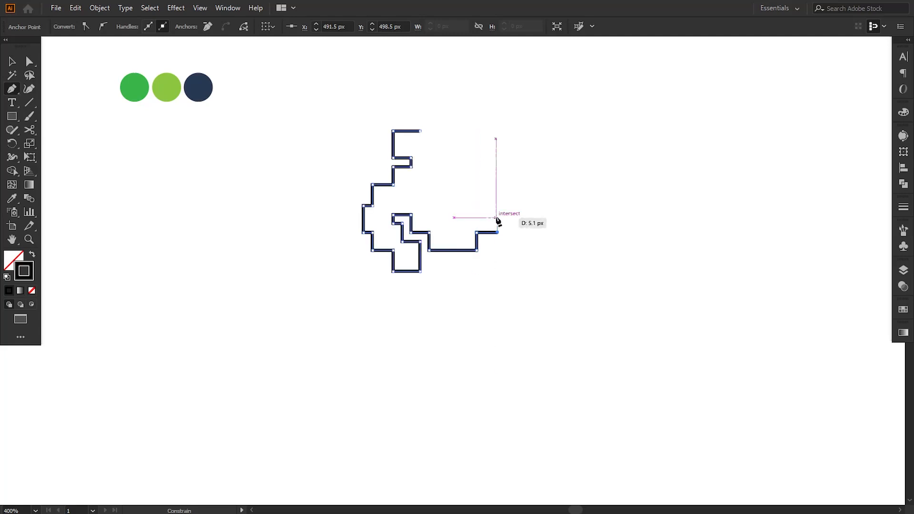
pyautogui.click(497, 215)
pyautogui.click(515, 215)
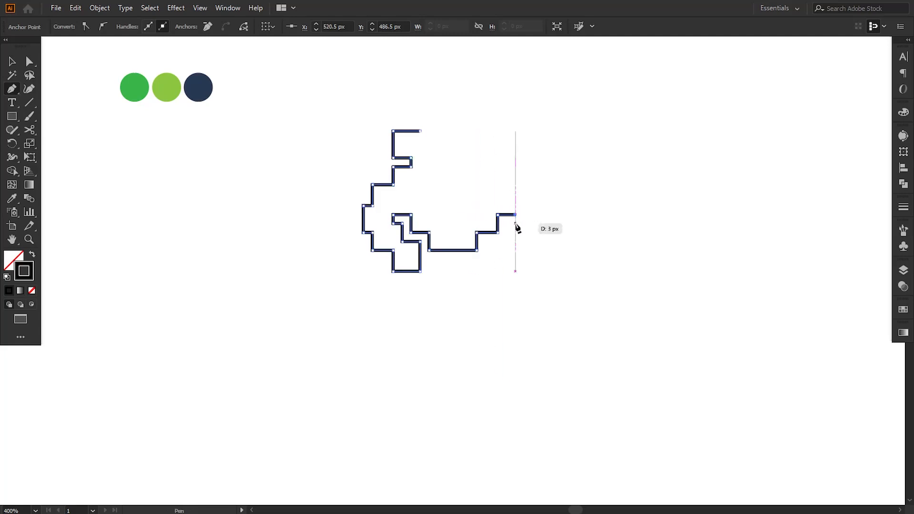
pyautogui.click(515, 222)
pyautogui.click(506, 222)
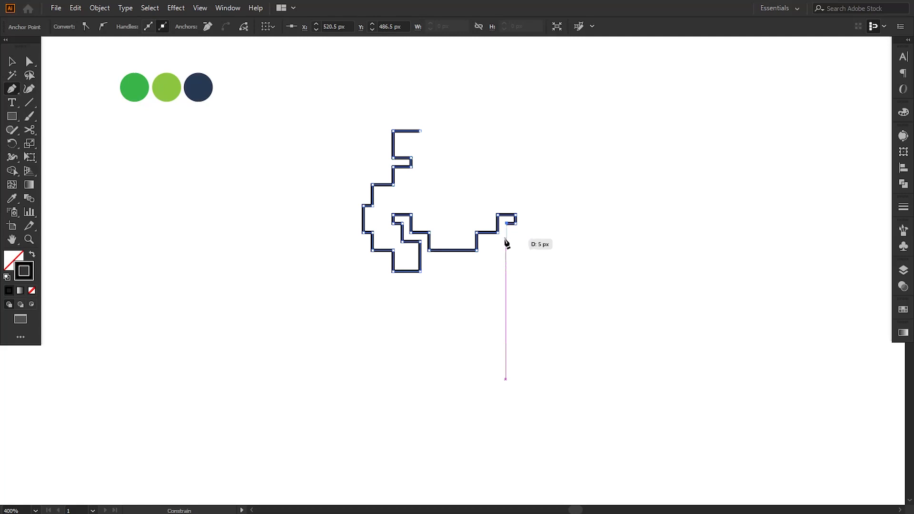
pyautogui.click(506, 241)
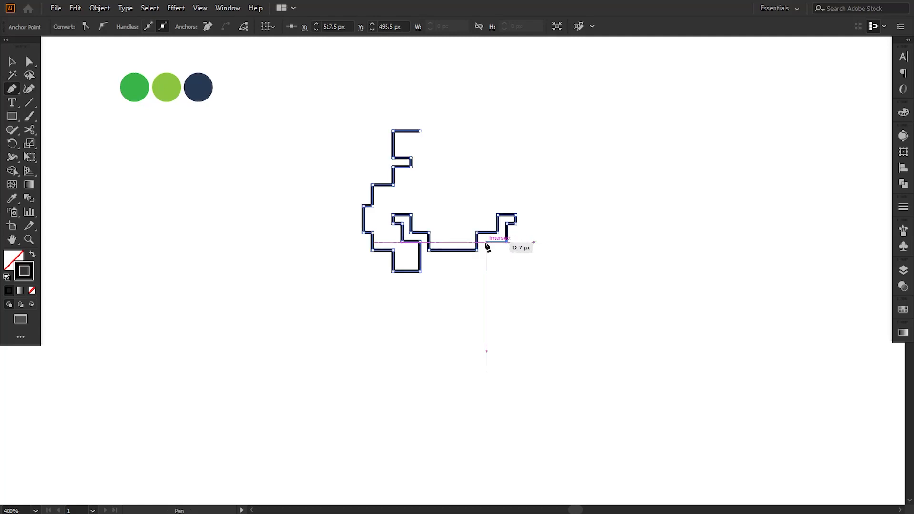
pyautogui.click(486, 242)
pyautogui.click(486, 270)
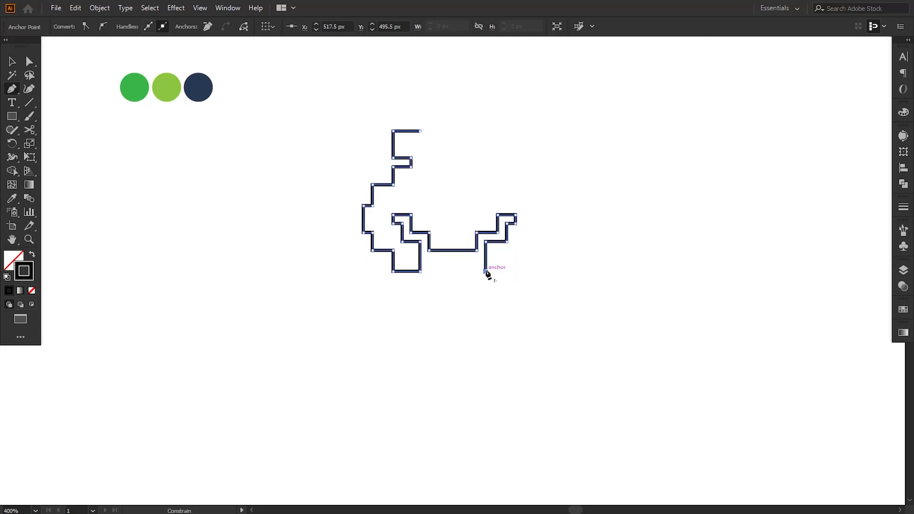
pyautogui.click(516, 271)
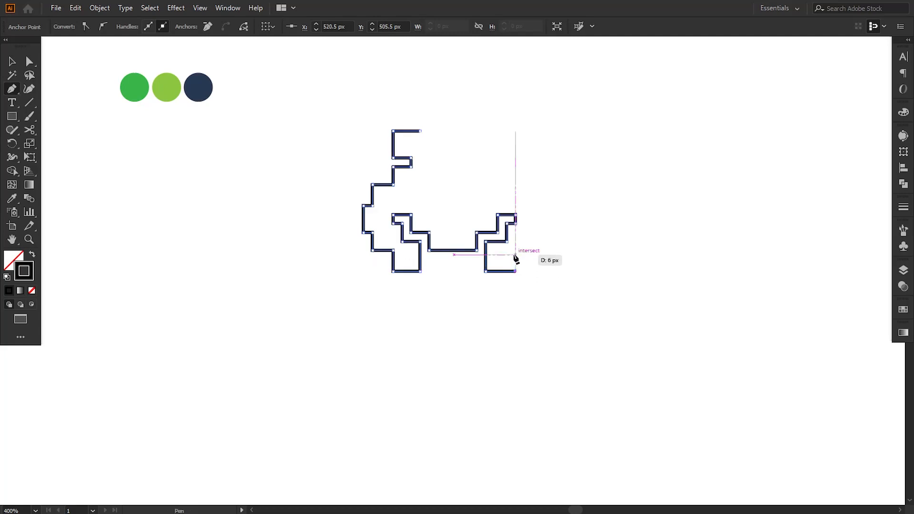
# Continue the stepped path up the invader's right side toward the head
pyautogui.click(515, 251)
pyautogui.click(533, 251)
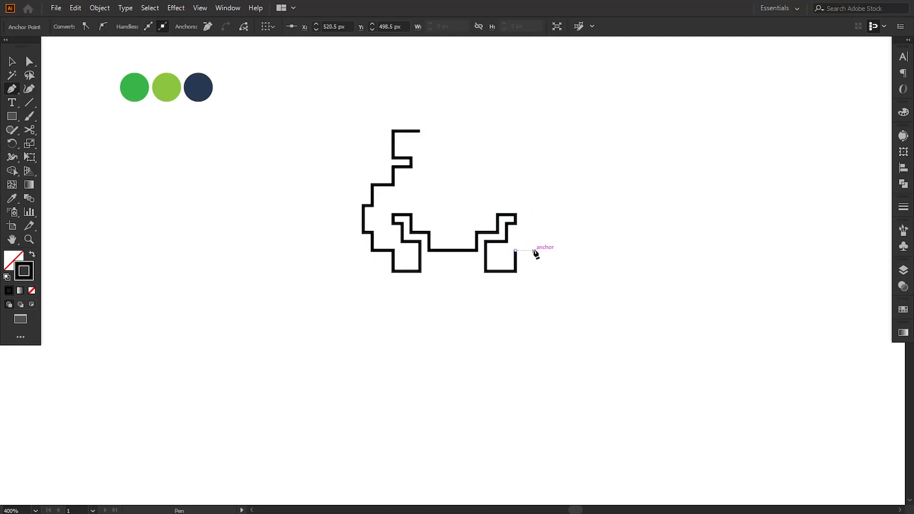
pyautogui.click(534, 233)
pyautogui.click(541, 232)
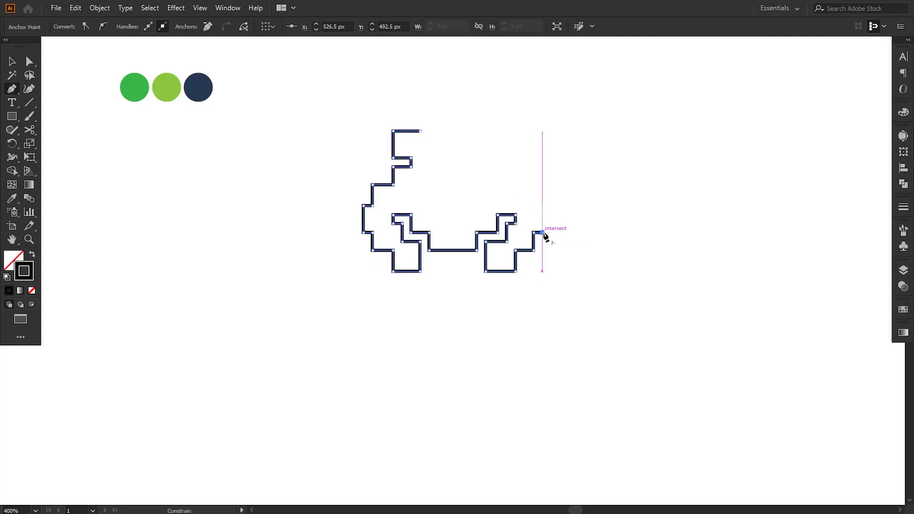
pyautogui.click(542, 205)
pyautogui.click(533, 205)
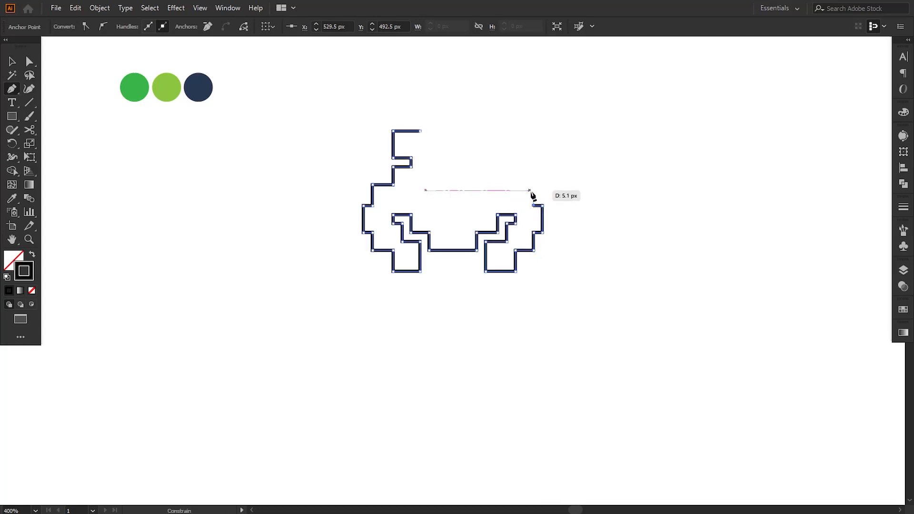
pyautogui.click(534, 184)
pyautogui.click(515, 185)
pyautogui.moveTo(514, 185); pyautogui.dragTo(515, 173)
pyautogui.click(515, 167)
pyautogui.click(497, 167)
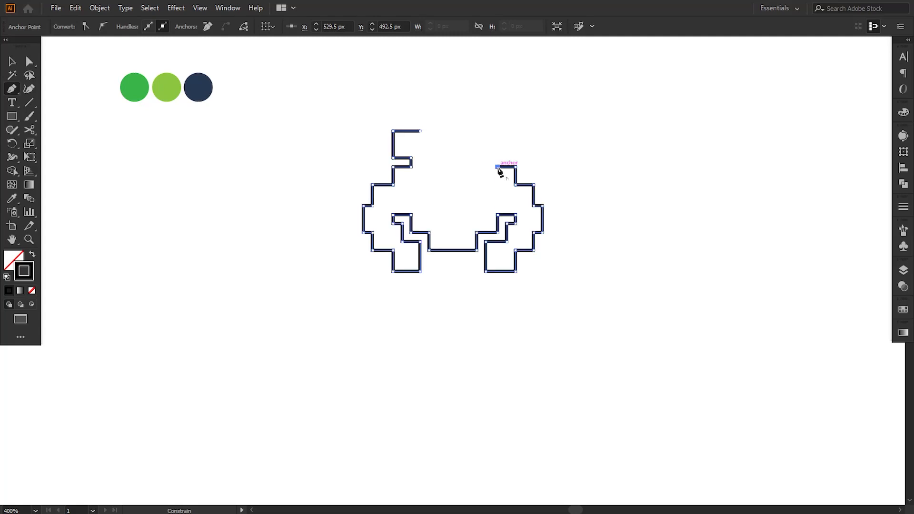
# Draw the right antenna and head dip, then close the path at the starting anchor and deselect it
pyautogui.click(496, 157)
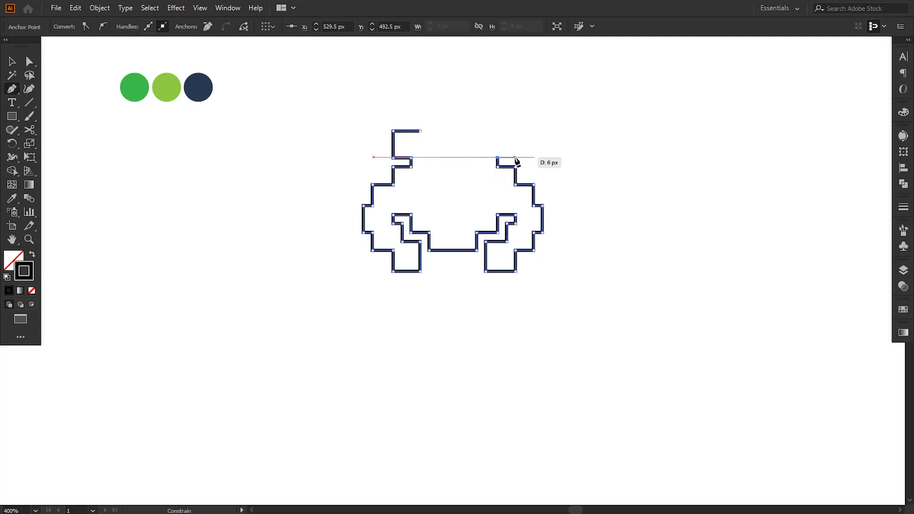
pyautogui.click(515, 157)
pyautogui.click(516, 131)
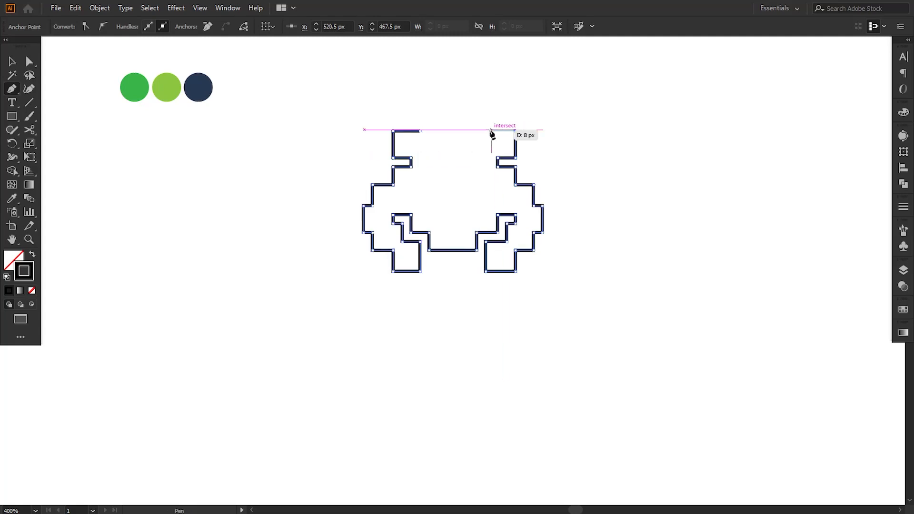
pyautogui.click(486, 131)
pyautogui.click(485, 149)
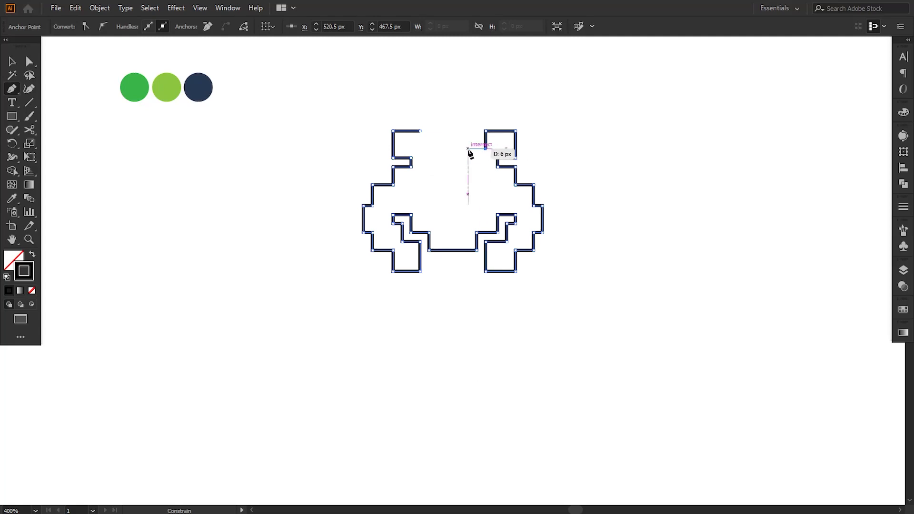
pyautogui.click(468, 149)
pyautogui.click(467, 164)
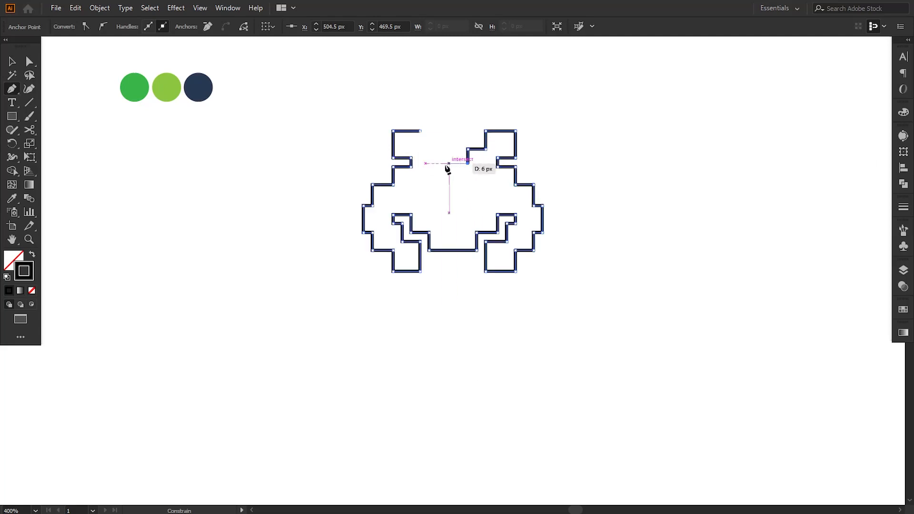
pyautogui.click(441, 163)
pyautogui.click(441, 149)
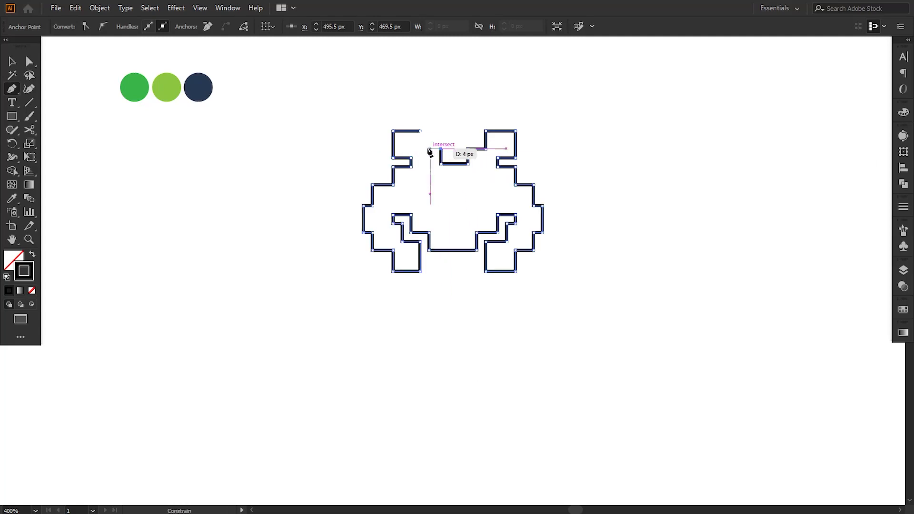
pyautogui.click(420, 148)
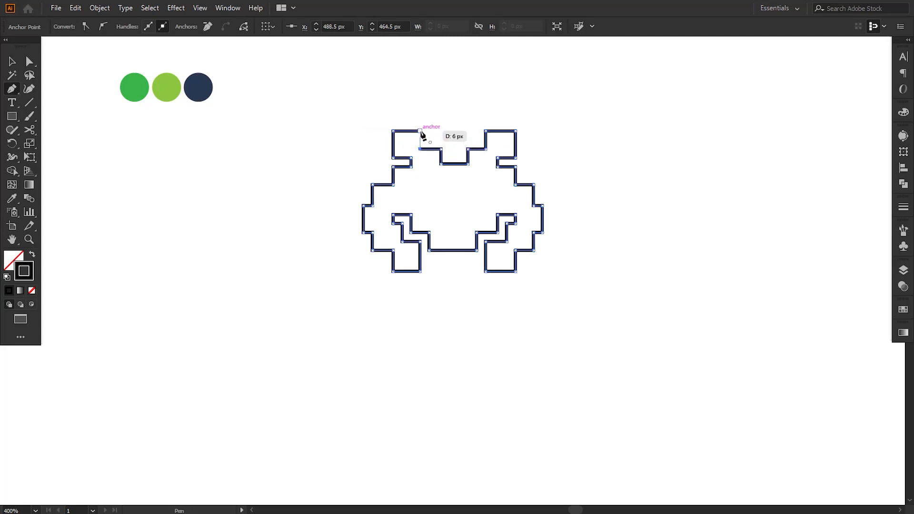
pyautogui.click(421, 130)
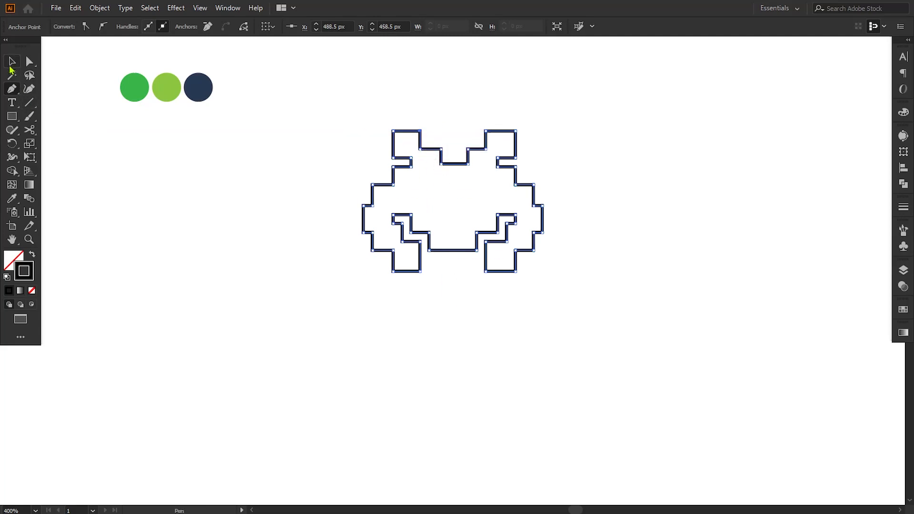
pyautogui.click(12, 63)
pyautogui.click(173, 237)
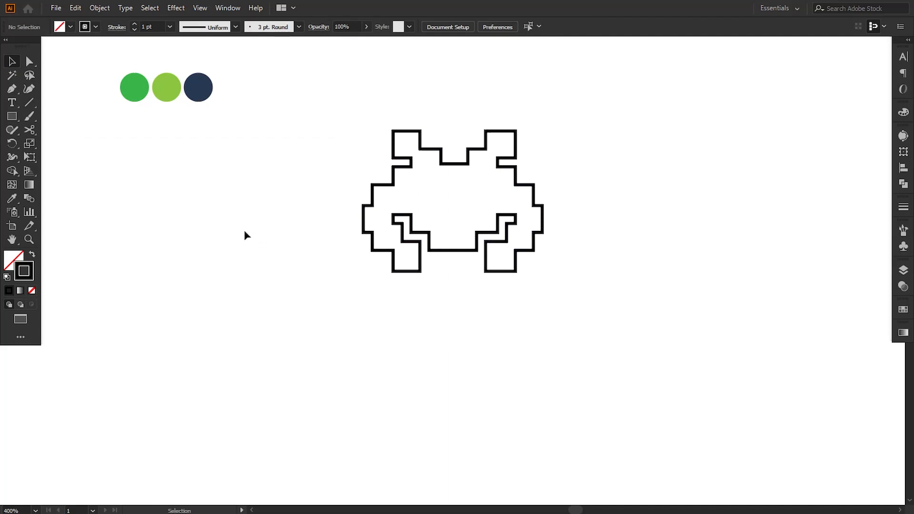
# Draw a small square eye inside the invader's head and duplicate it for the second eye
pyautogui.click(12, 117)
pyautogui.moveTo(425, 190)
pyautogui.mouseDown()
pyautogui.moveTo(445, 210)
pyautogui.moveTo(473, 209)
pyautogui.mouseUp()
pyautogui.click(12, 62)
pyautogui.click(423, 214)
pyautogui.click(526, 314)
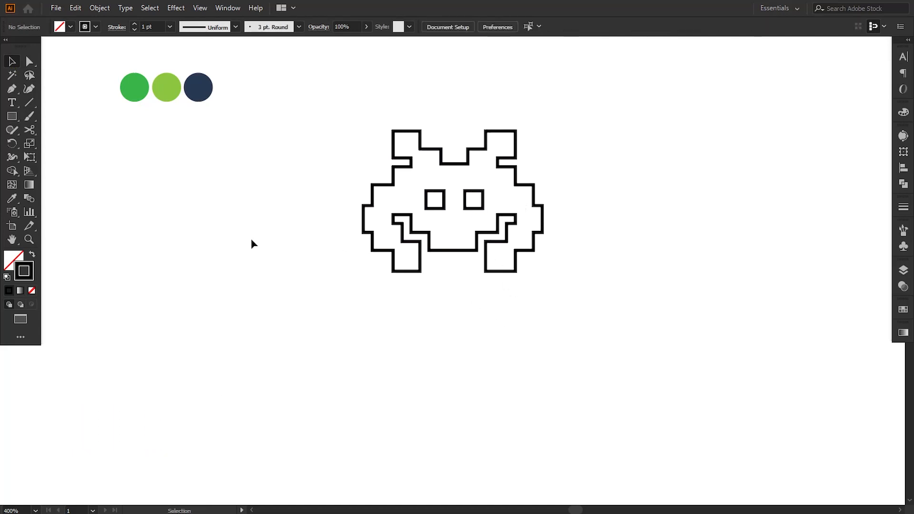
# Draw three small rectangles below the invader and arrange them
pyautogui.click(11, 117)
pyautogui.moveTo(441, 281); pyautogui.dragTo(509, 374)
pyautogui.press('v')
pyautogui.click(482, 352)
pyautogui.click(410, 387)
# Fill the invader body with the green sampled from the first swatch circle
pyautogui.click(523, 250)
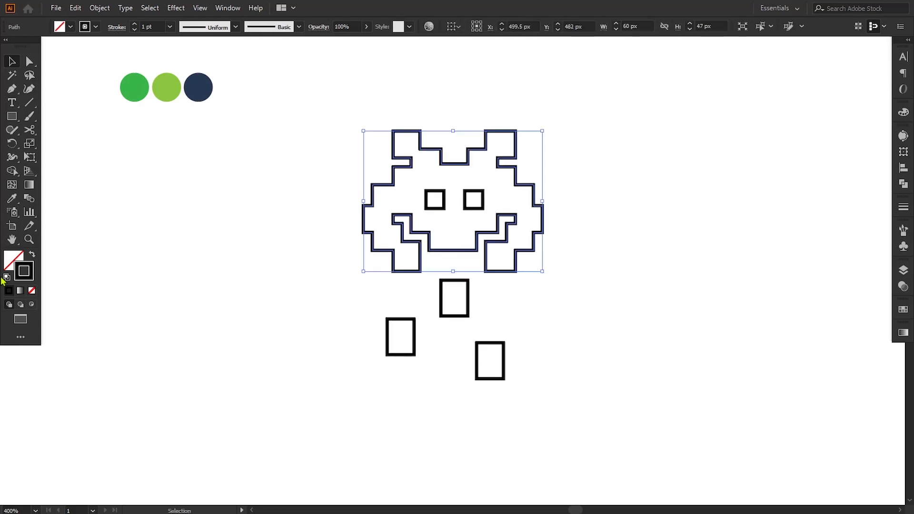
pyautogui.click(12, 200)
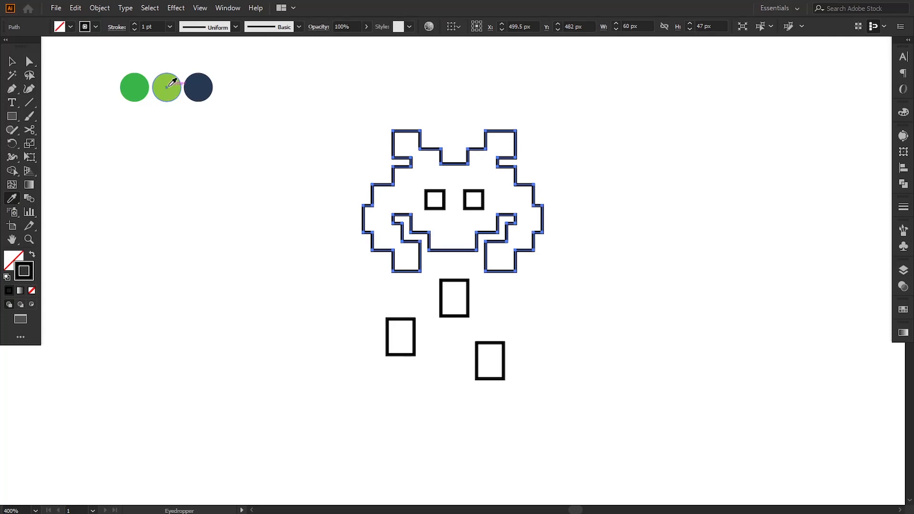
pyautogui.click(141, 82)
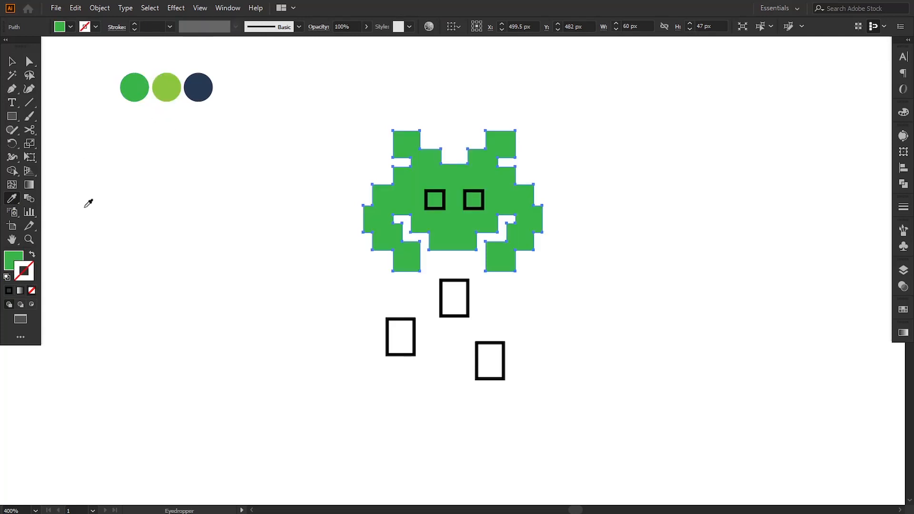
# Set the invader's outline colour to 273952, the navy hex value read from the third swatch circle
pyautogui.press('v')
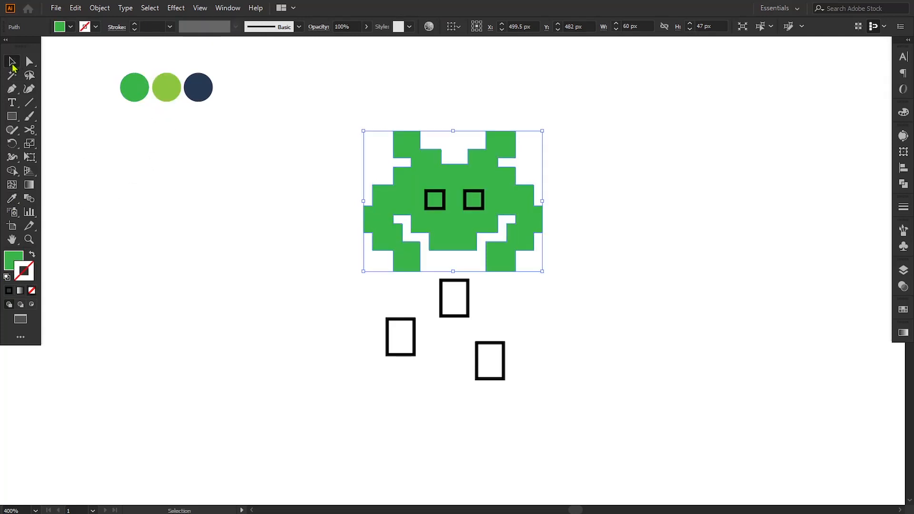
pyautogui.click(196, 88)
pyautogui.doubleClick(21, 259)
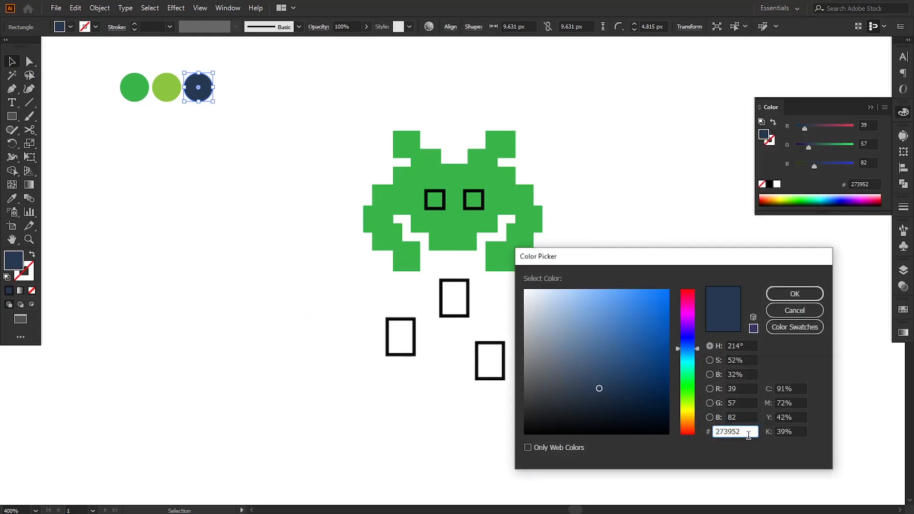
pyautogui.click(808, 311)
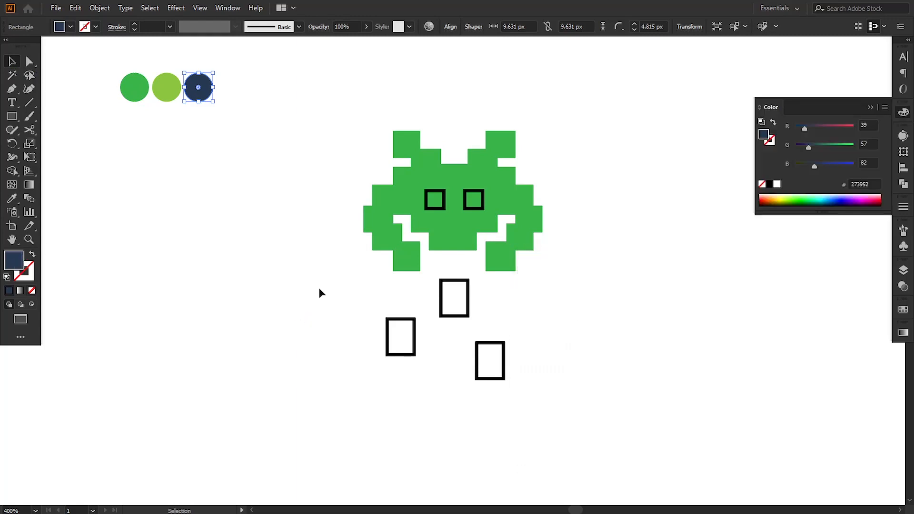
pyautogui.click(412, 242)
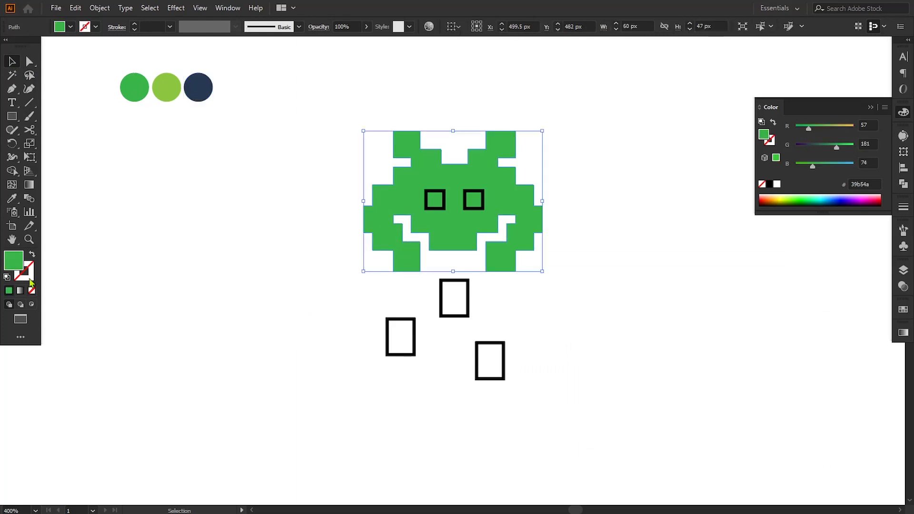
pyautogui.doubleClick(29, 279)
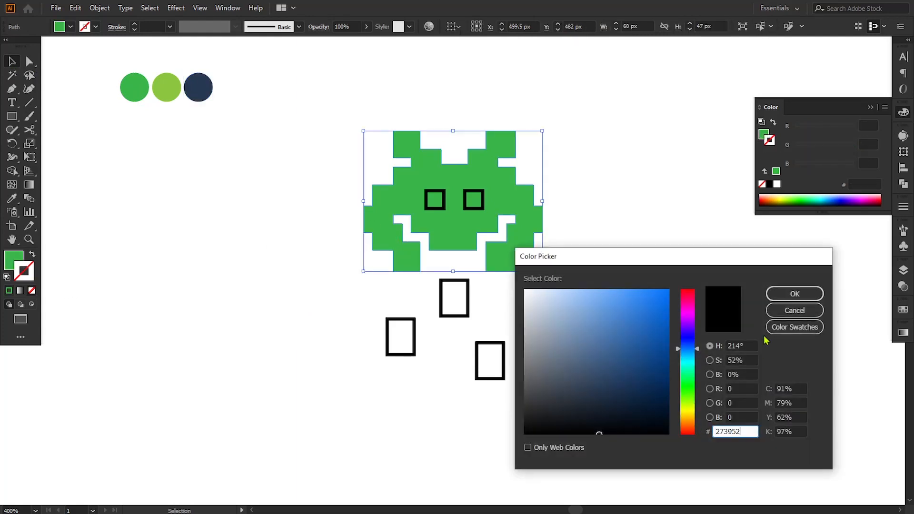
pyautogui.write('273952')
pyautogui.click(794, 294)
pyautogui.click(317, 212)
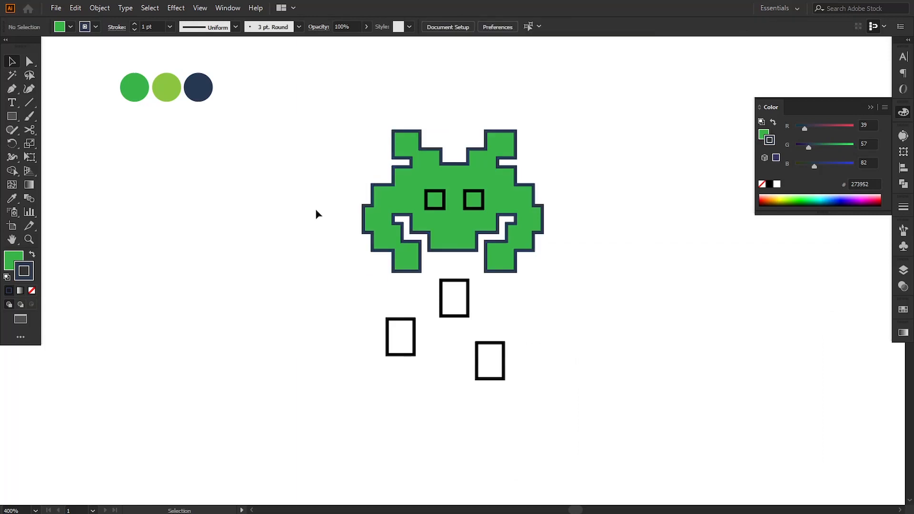
# Draw a horizontal line across the antenna bases and split the invader's top section along it with Shape Builder
pyautogui.click(412, 224)
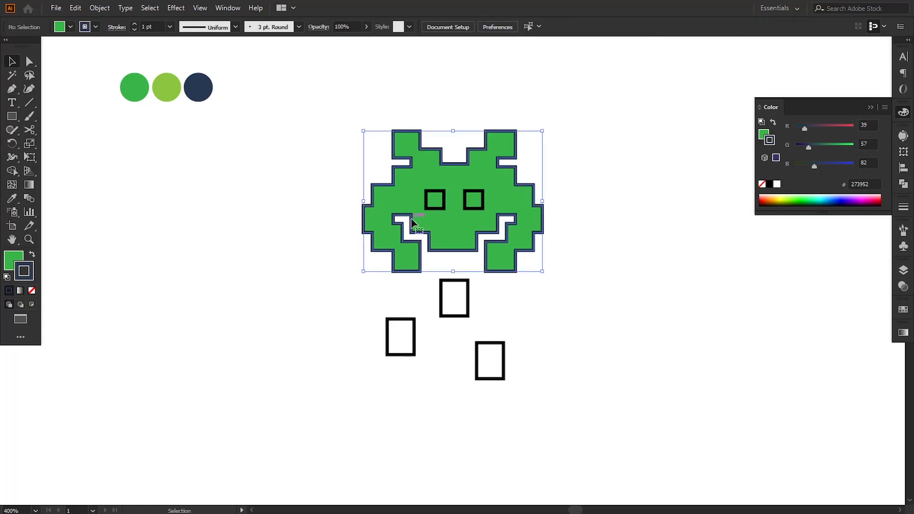
pyautogui.click(337, 198)
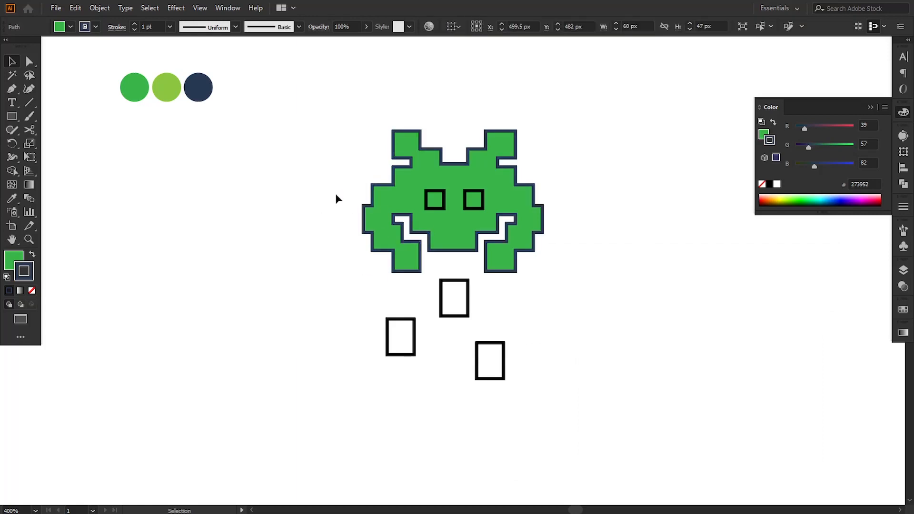
pyautogui.click(12, 91)
pyautogui.click(375, 163)
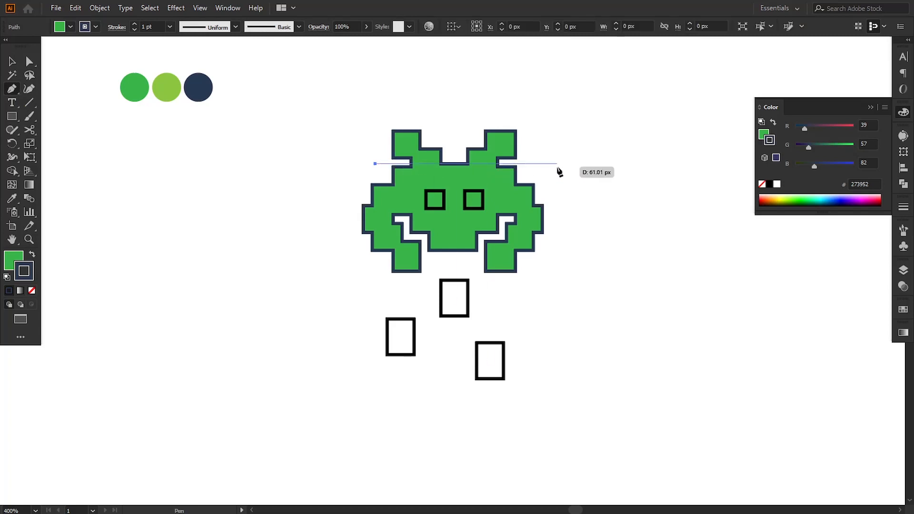
pyautogui.click(556, 164)
pyautogui.click(12, 62)
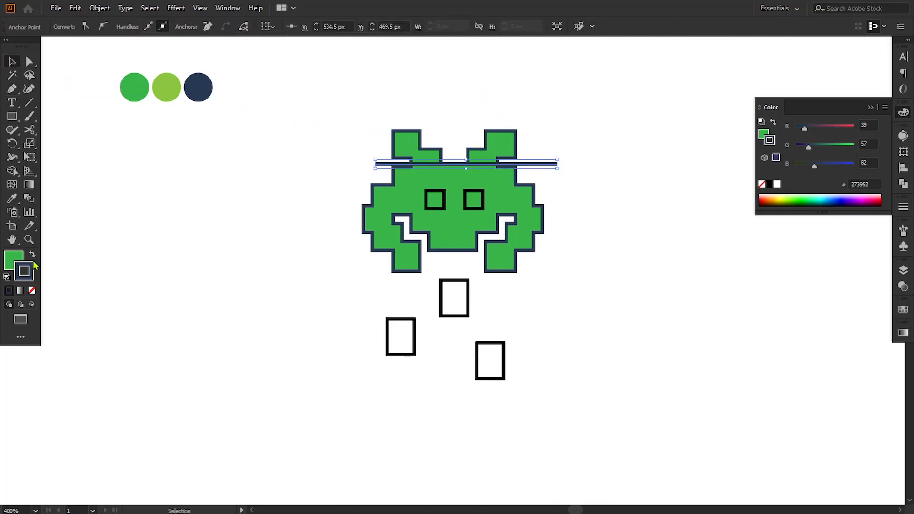
pyautogui.click(32, 291)
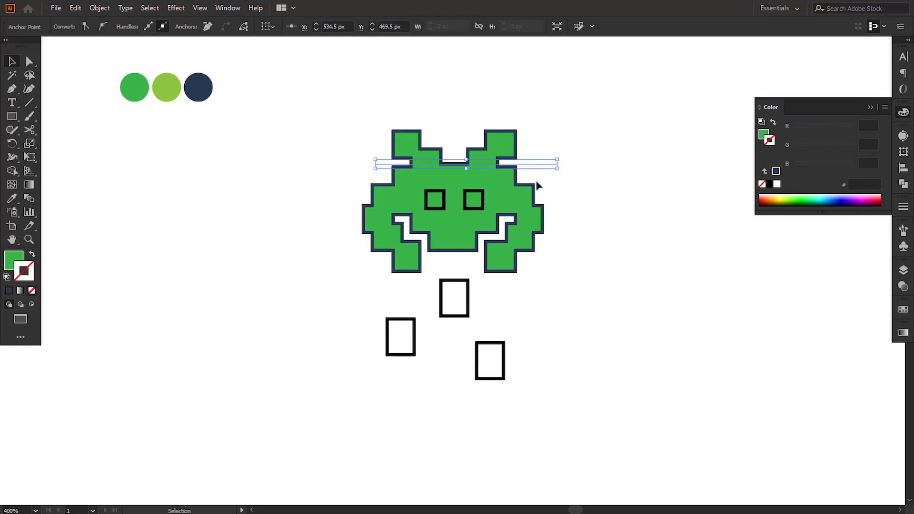
pyautogui.press('Down')
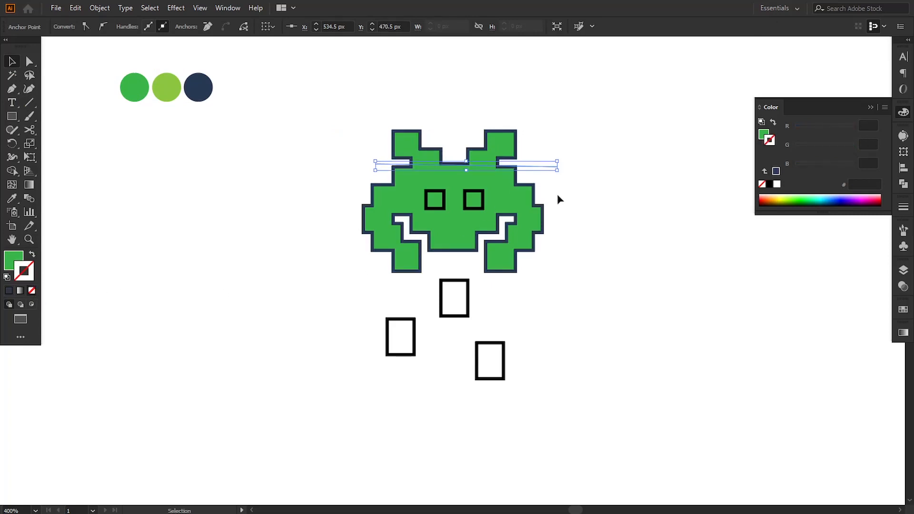
pyautogui.keyDown('shift'); pyautogui.click(485, 161); pyautogui.keyUp('shift')
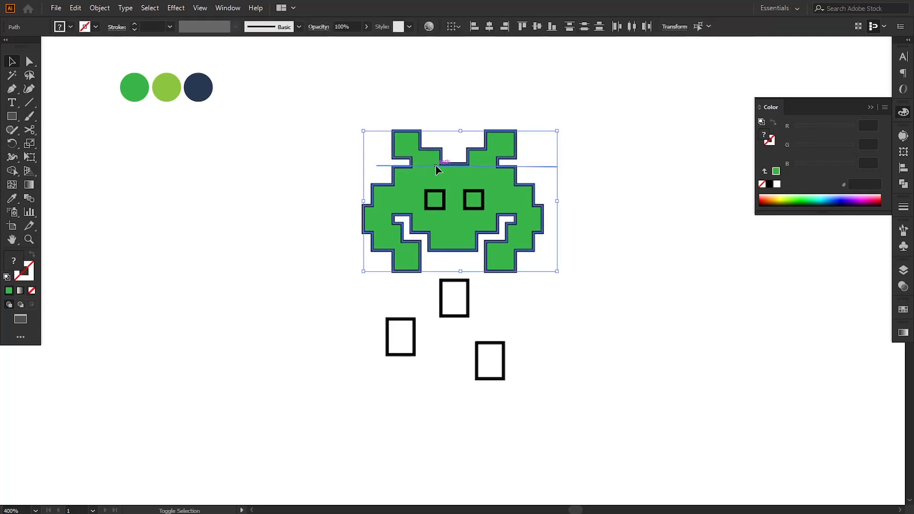
pyautogui.click(12, 170)
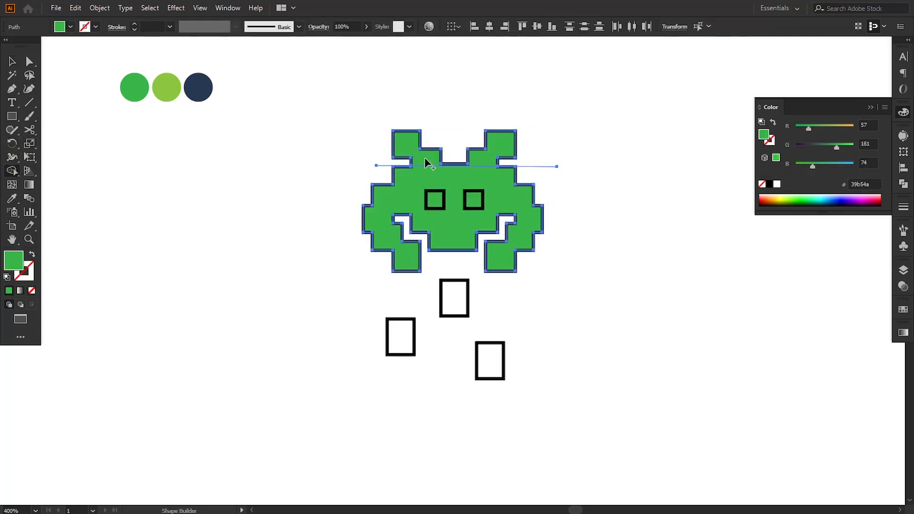
pyautogui.click(13, 62)
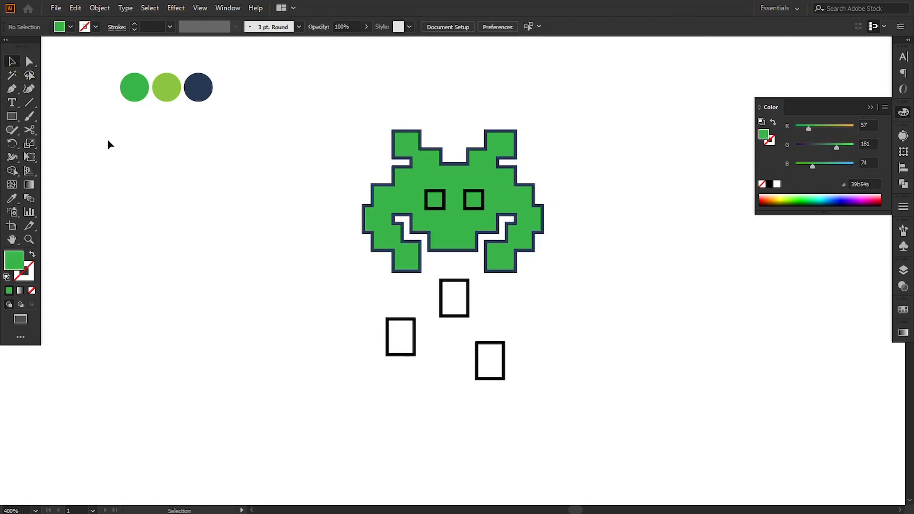
# Colour the split-off antenna section with the light green sampled from the second swatch circle
pyautogui.click(420, 165)
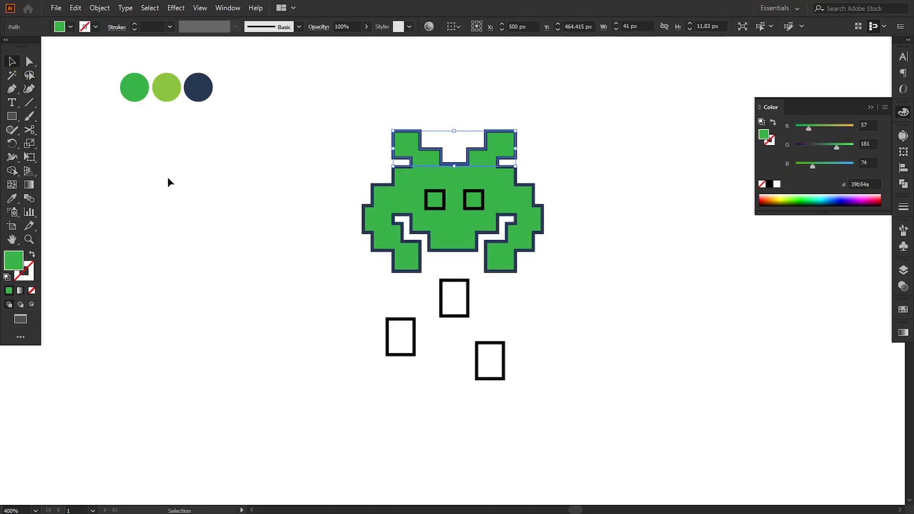
pyautogui.click(13, 199)
pyautogui.click(167, 88)
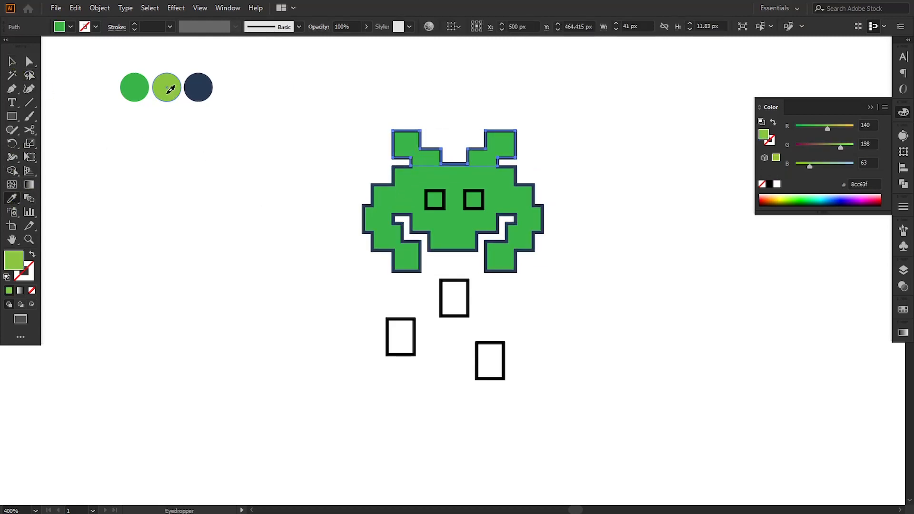
pyautogui.click(11, 63)
pyautogui.click(116, 163)
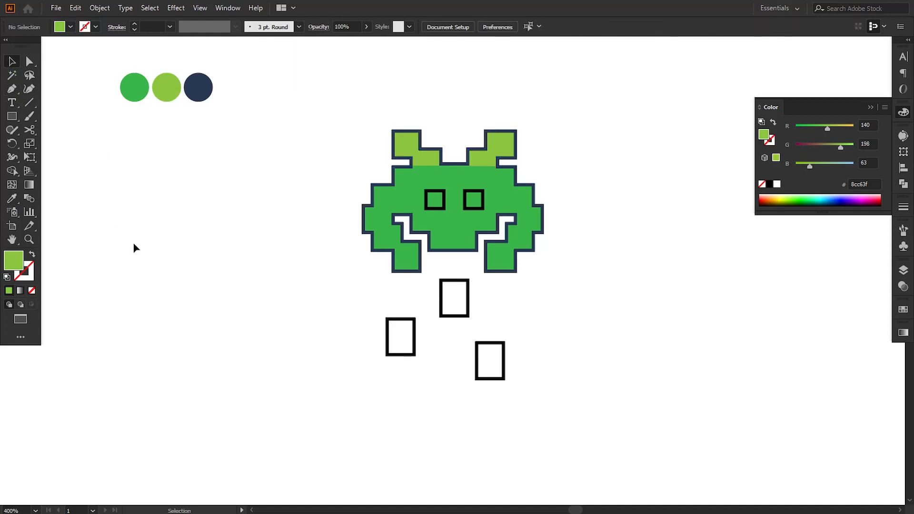
# Give both eye squares a white ffffff fill and no stroke
pyautogui.click(444, 204)
pyautogui.keyDown('shift'); pyautogui.click(483, 204); pyautogui.keyUp('shift')
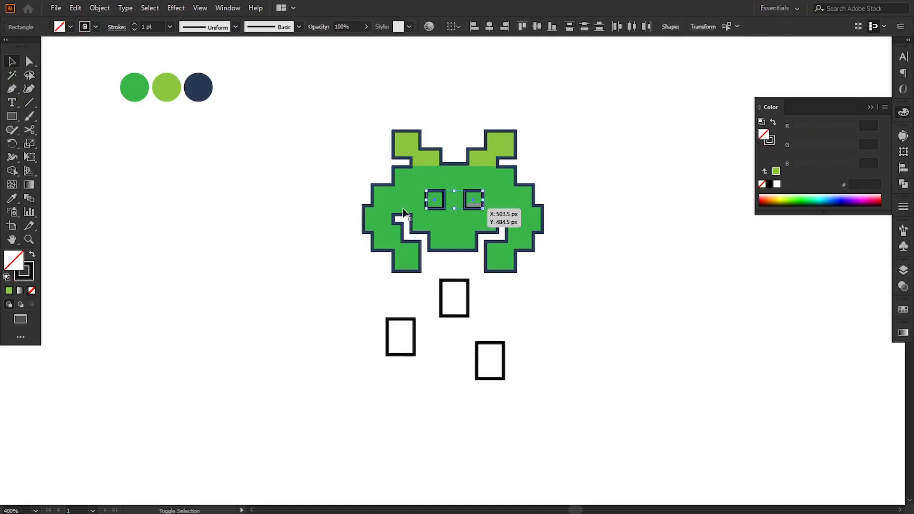
pyautogui.click(30, 279)
pyautogui.click(32, 290)
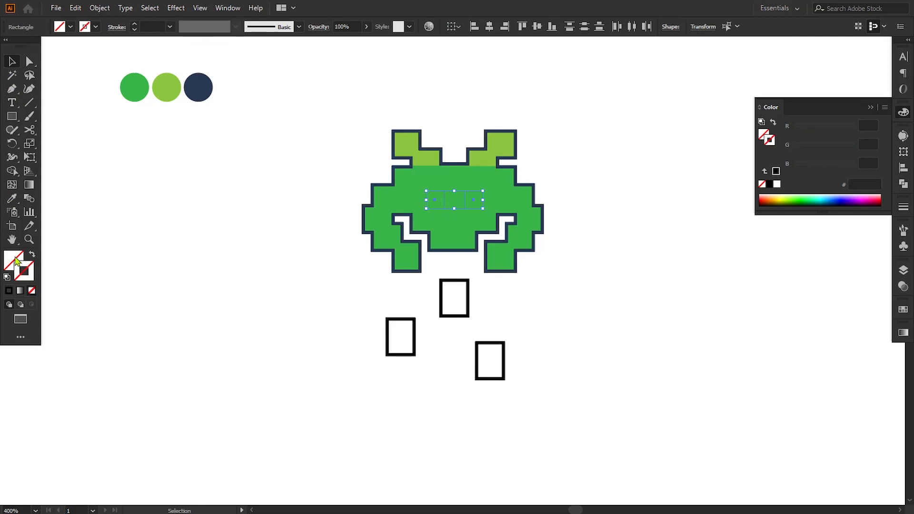
pyautogui.doubleClick(15, 258)
pyautogui.moveTo(557, 313); pyautogui.dragTo(511, 283)
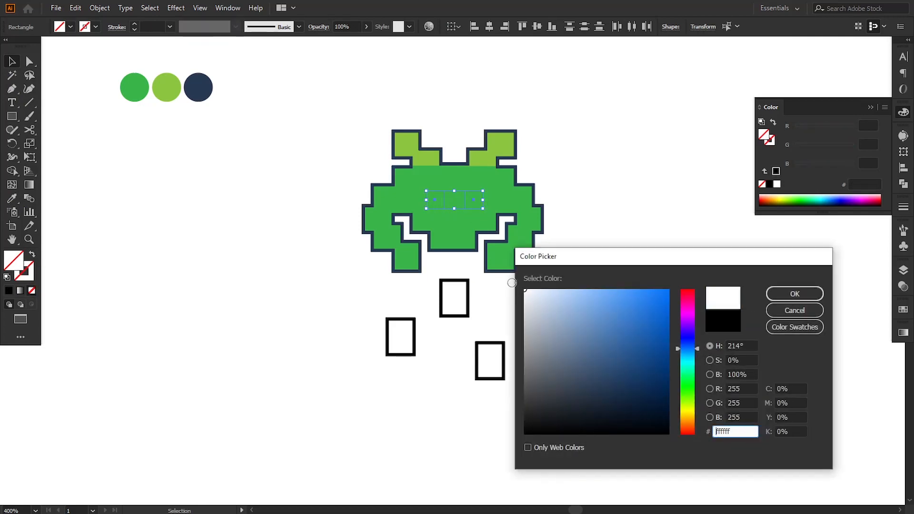
pyautogui.click(769, 299)
pyautogui.click(654, 283)
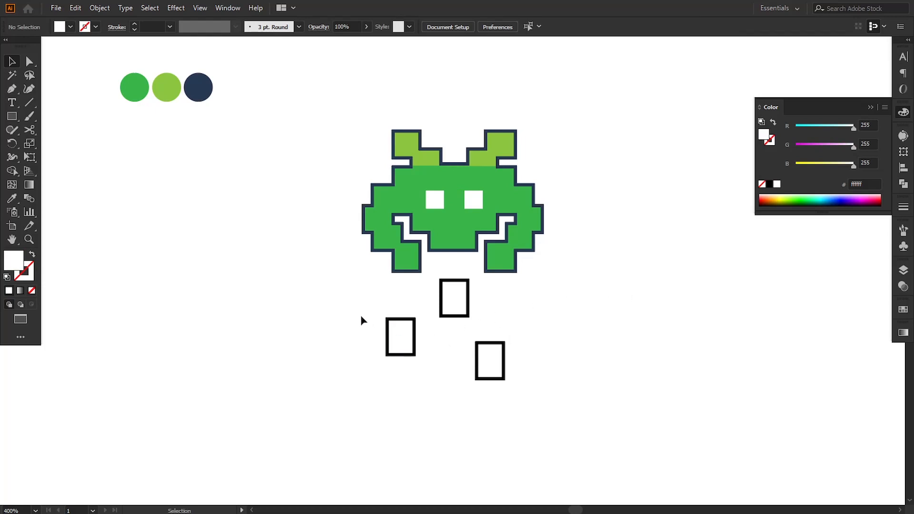
# Try sampling the invader body's style onto the three rectangles below, then undo it
pyautogui.moveTo(356, 305); pyautogui.dragTo(482, 370)
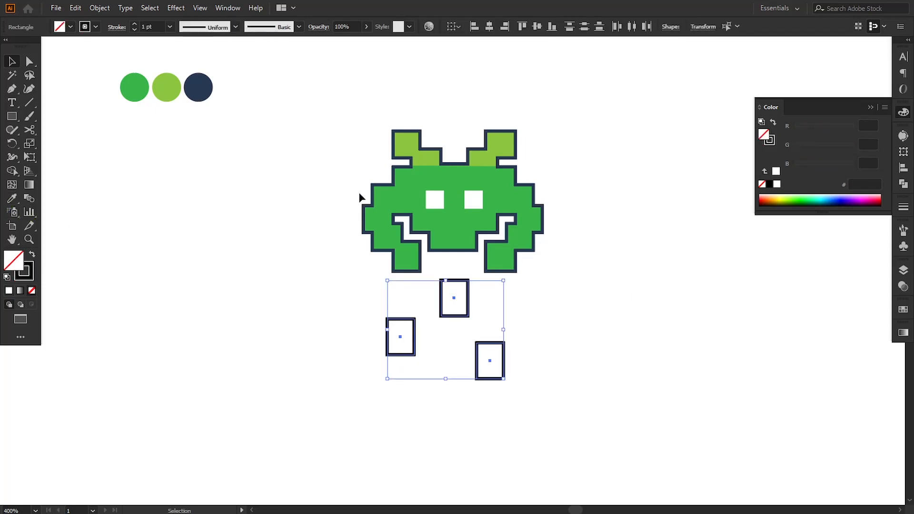
pyautogui.click(11, 199)
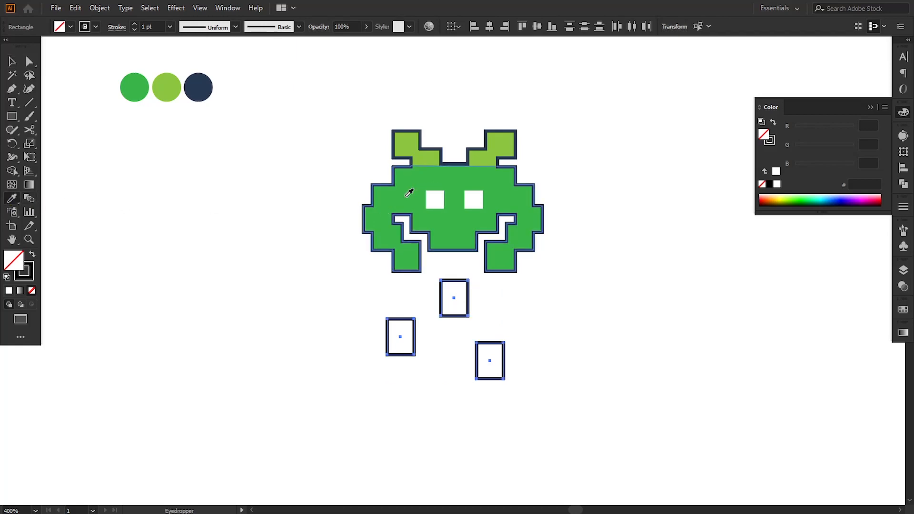
pyautogui.click(409, 192)
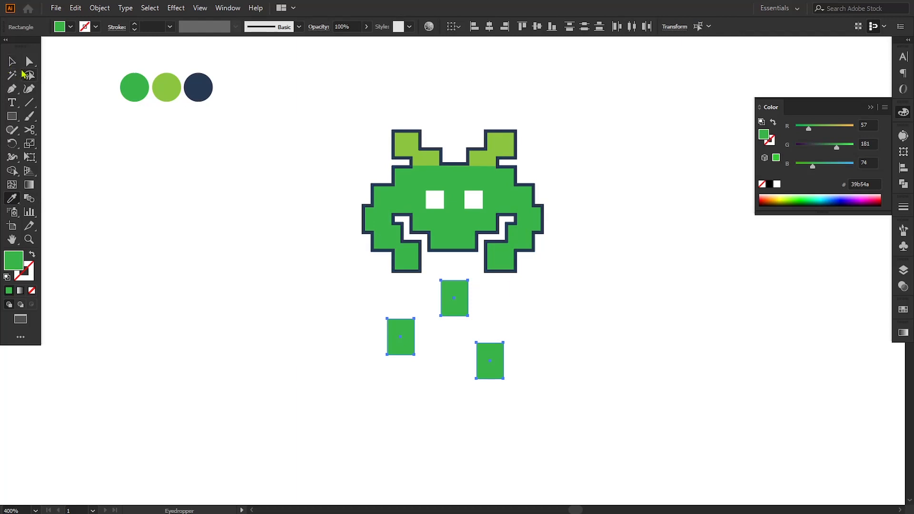
pyautogui.hotkey('ctrl', 'z')
# Give the three rectangles a navy outline sampled from the third swatch circle
pyautogui.click(8, 65)
pyautogui.moveTo(302, 308); pyautogui.dragTo(481, 384)
pyautogui.click(12, 198)
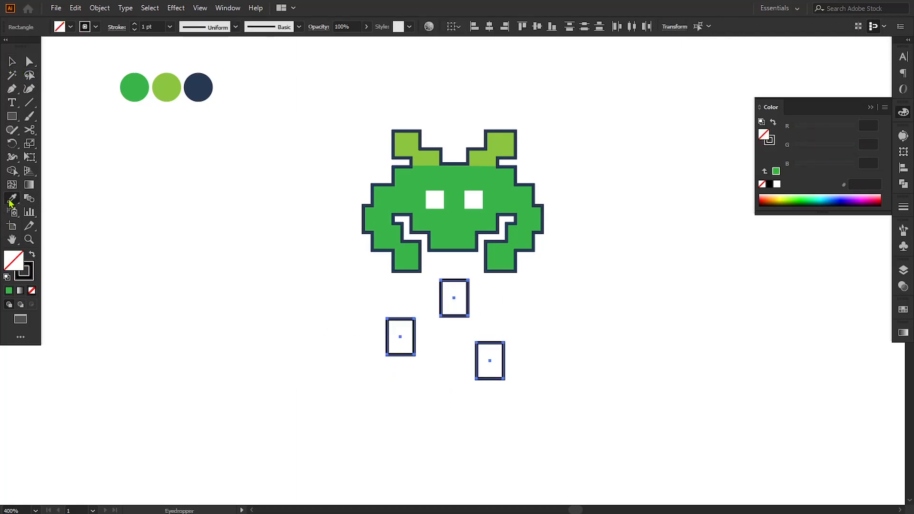
pyautogui.click(197, 91)
pyautogui.click(31, 256)
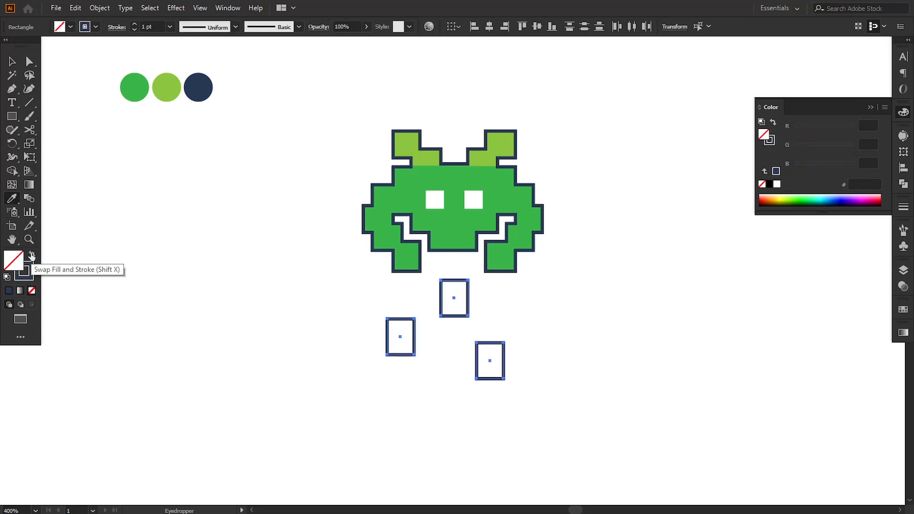
pyautogui.click(12, 61)
pyautogui.click(314, 329)
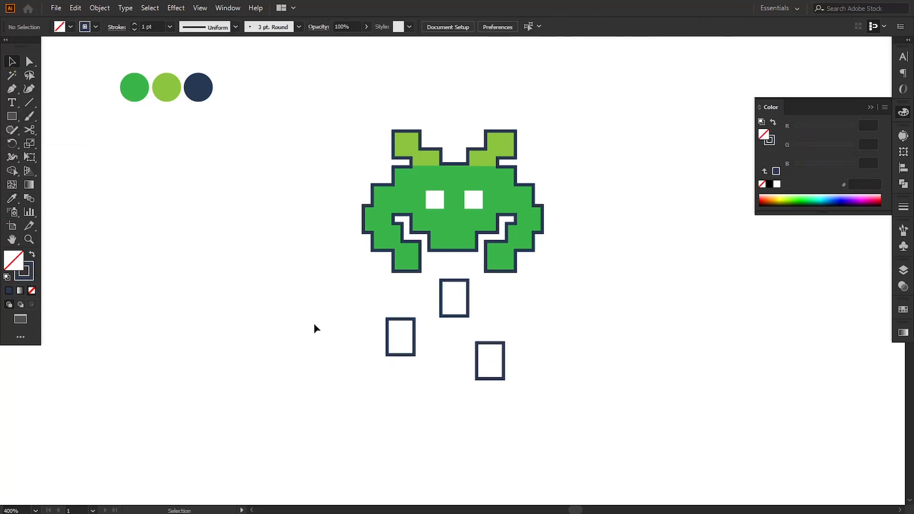
# Fill the three rectangles below the invader with the light green 8cc63f taken from the second swatch circle
pyautogui.click(162, 102)
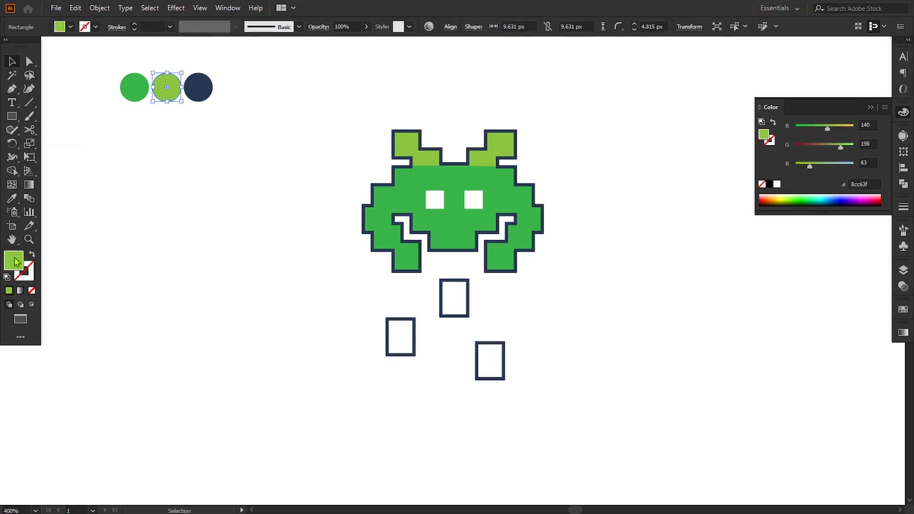
pyautogui.doubleClick(13, 260)
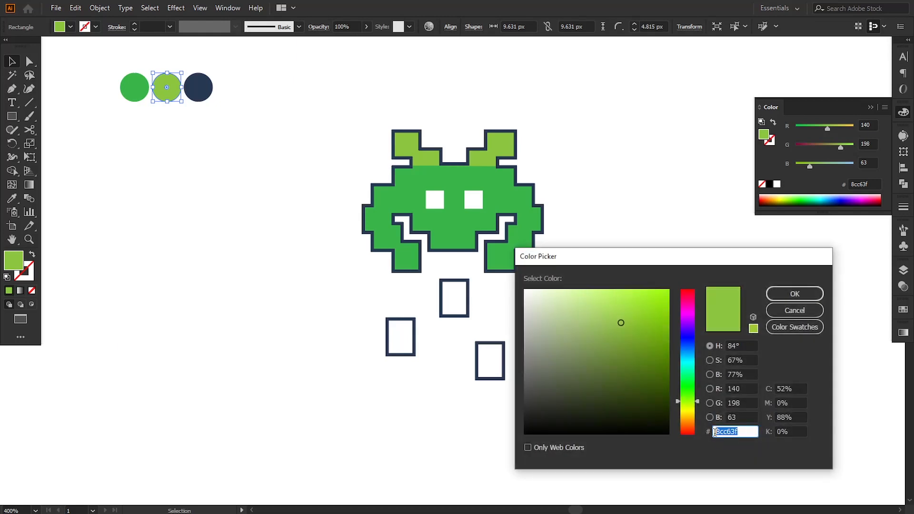
pyautogui.click(785, 294)
pyautogui.moveTo(365, 306); pyautogui.dragTo(507, 402)
pyautogui.doubleClick(14, 264)
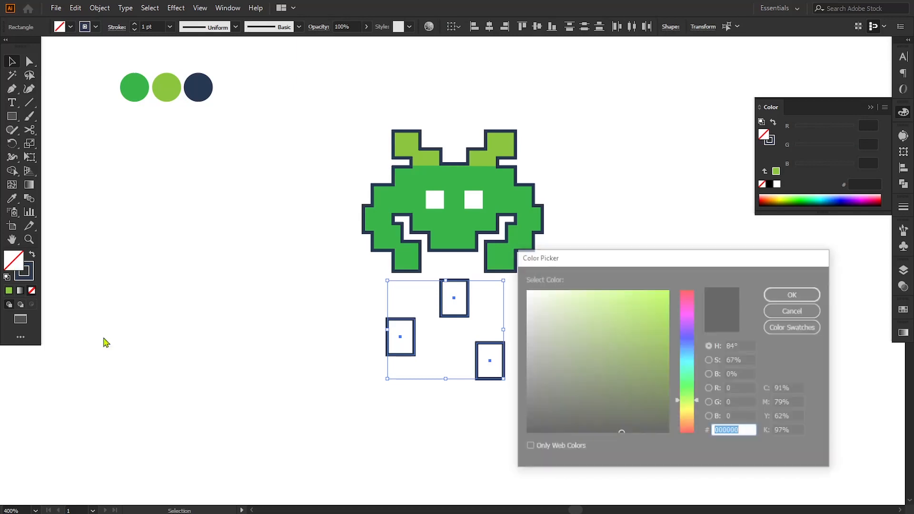
pyautogui.write('8cc63f')
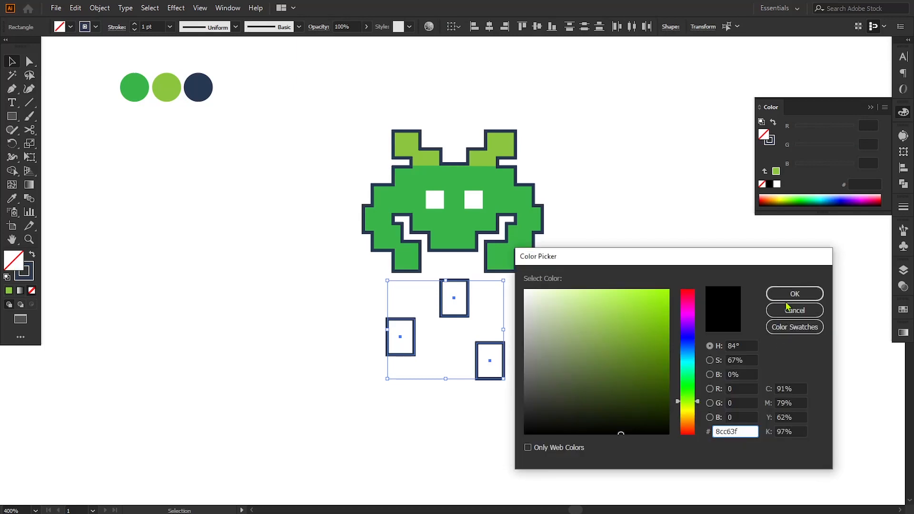
pyautogui.click(792, 294)
pyautogui.click(678, 338)
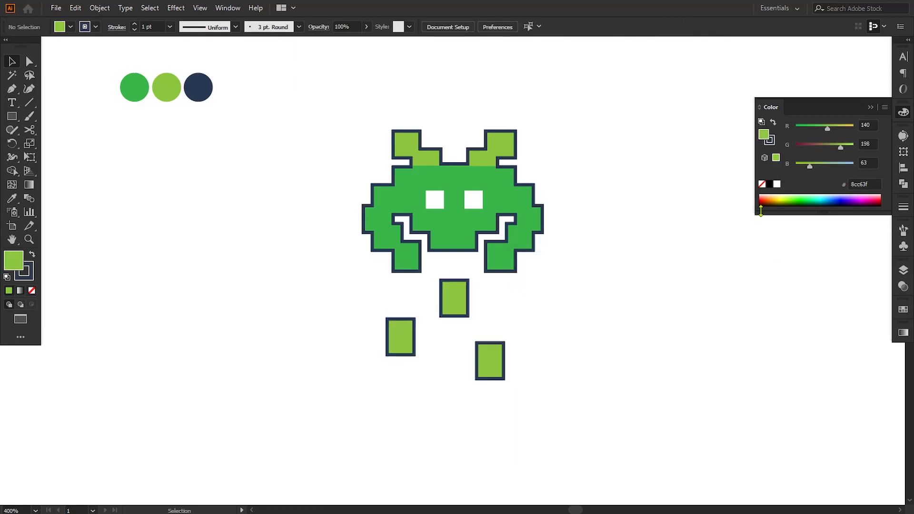
# Add a text line reading SPACE to the left of the invader
pyautogui.click(870, 108)
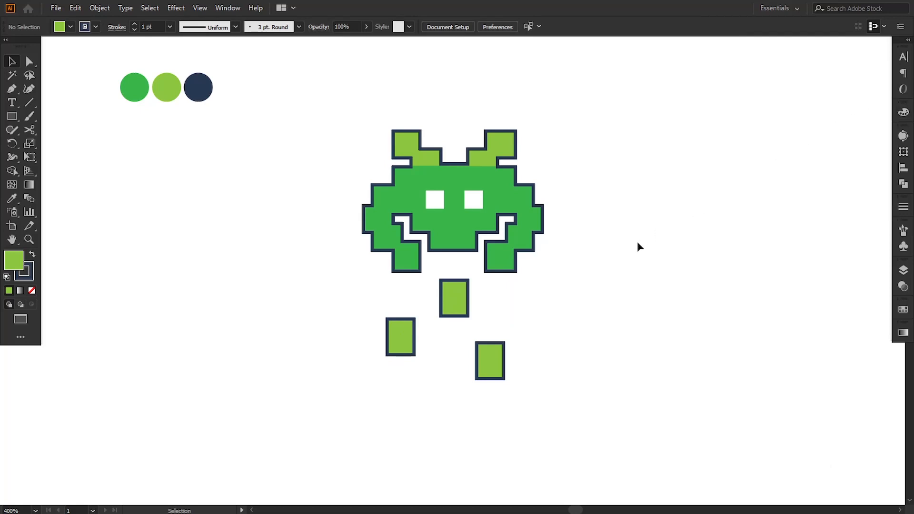
pyautogui.press('t')
pyautogui.moveTo(210, 212); pyautogui.dragTo(295, 217)
pyautogui.click(174, 209)
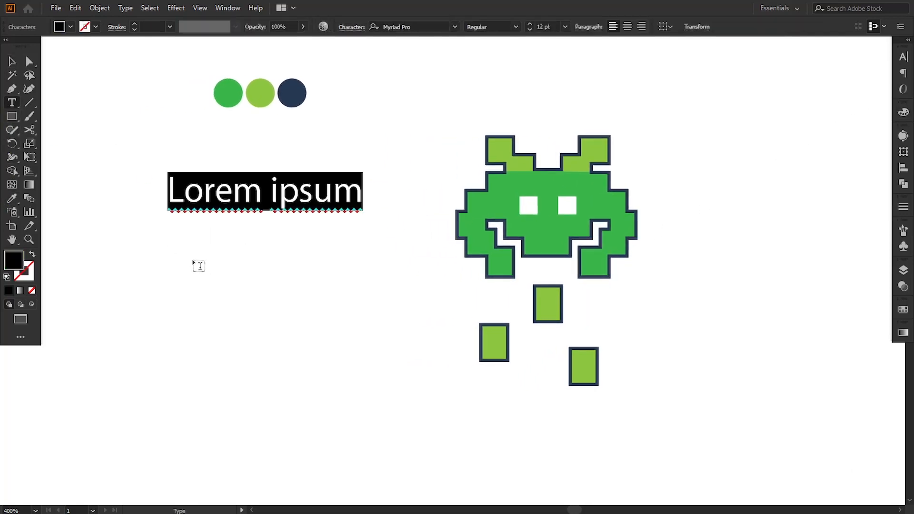
pyautogui.write('SPACE')
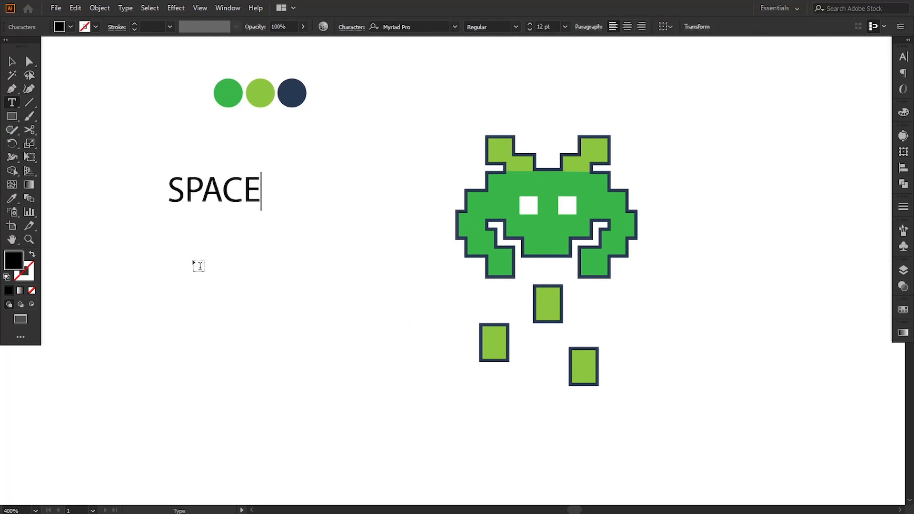
# Set the SPACE text's font to Silkscreen Bold
pyautogui.click(12, 61)
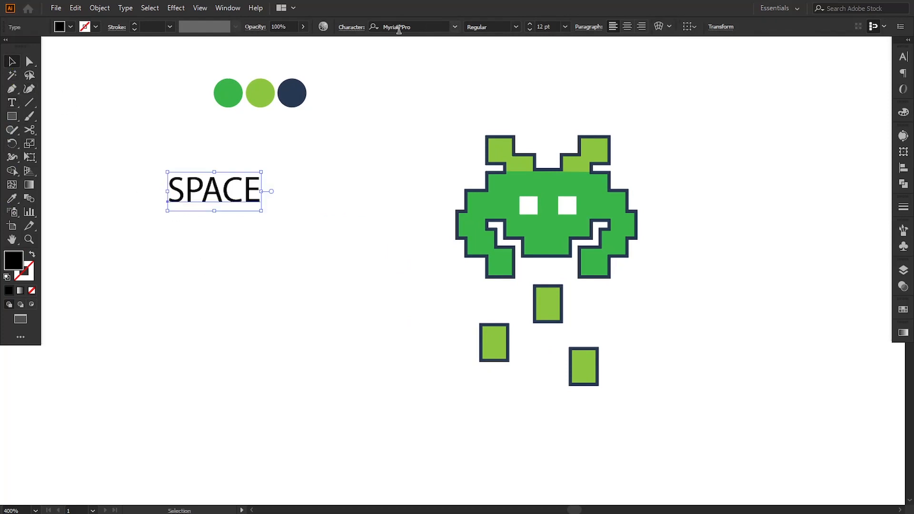
pyautogui.click(415, 28)
pyautogui.write('si')
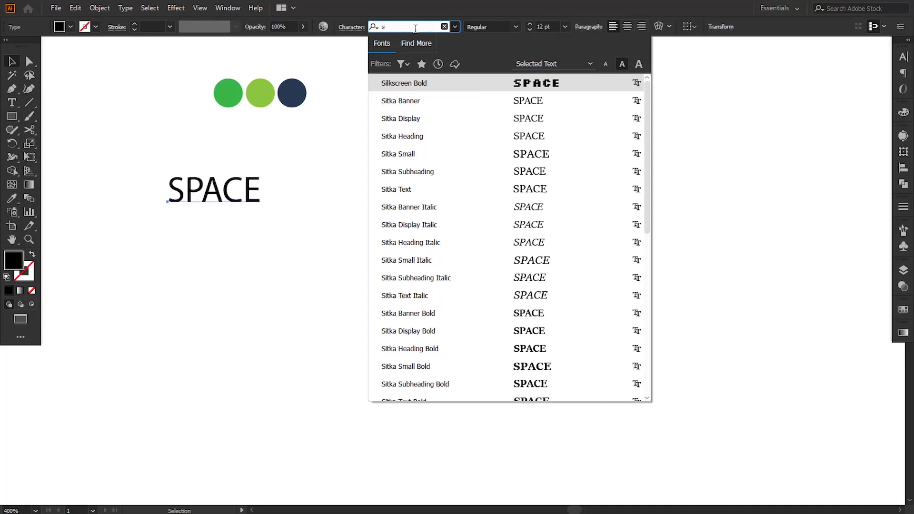
pyautogui.click(412, 83)
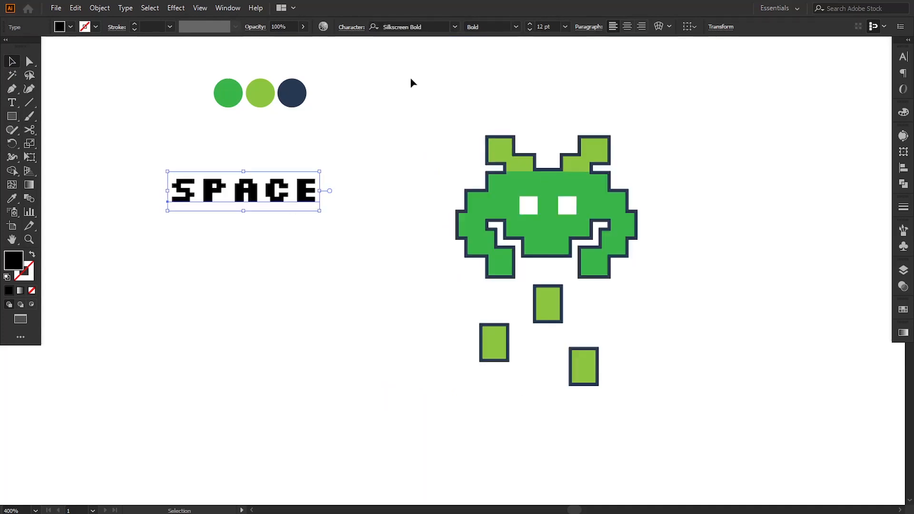
# Move the SPACE text beside the invader and scale it up to about 71 px wide
pyautogui.click(313, 238)
pyautogui.moveTo(275, 193); pyautogui.dragTo(367, 195)
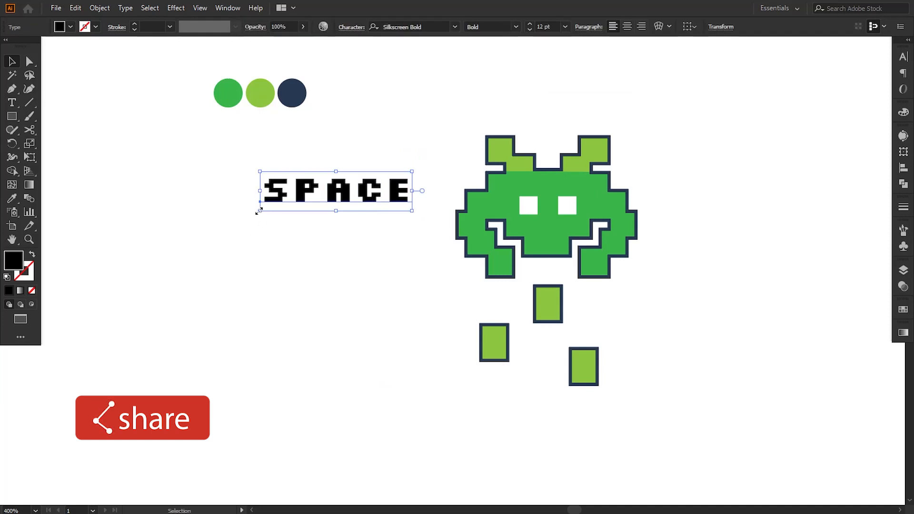
pyautogui.moveTo(259, 210); pyautogui.dragTo(190, 234)
pyautogui.moveTo(198, 231); pyautogui.dragTo(198, 228)
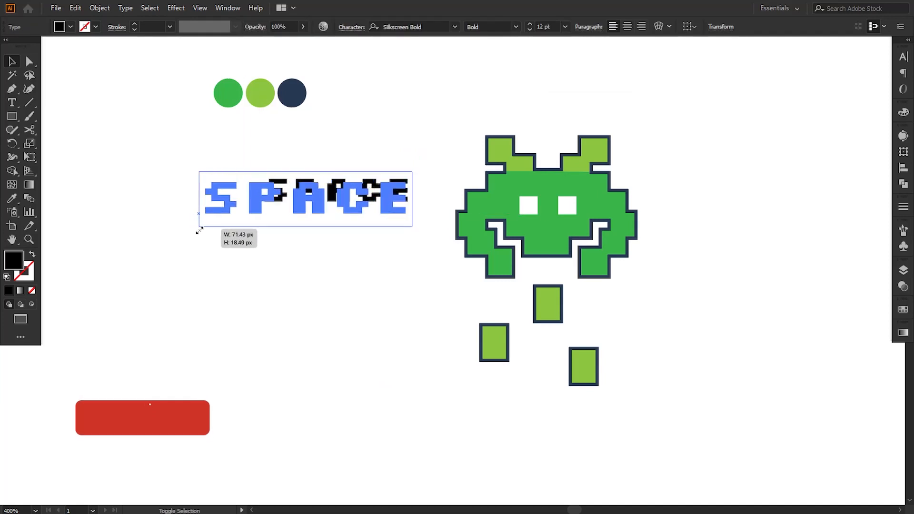
pyautogui.click(243, 286)
# Duplicate the SPACE text below itself and retype the copy as GAME
pyautogui.moveTo(259, 211); pyautogui.dragTo(411, 257)
pyautogui.press('t')
pyautogui.write('GAME')
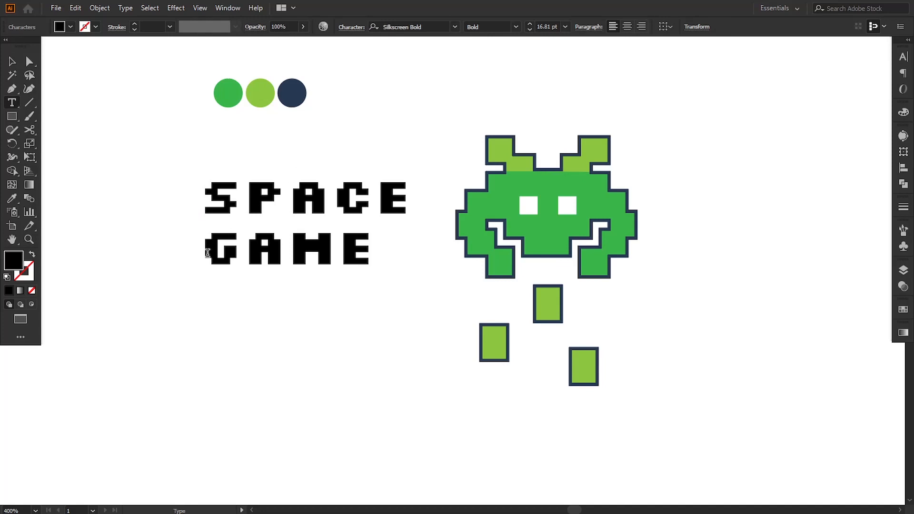
# Set the tracking of the GAME text to -50
pyautogui.moveTo(207, 252); pyautogui.dragTo(469, 269)
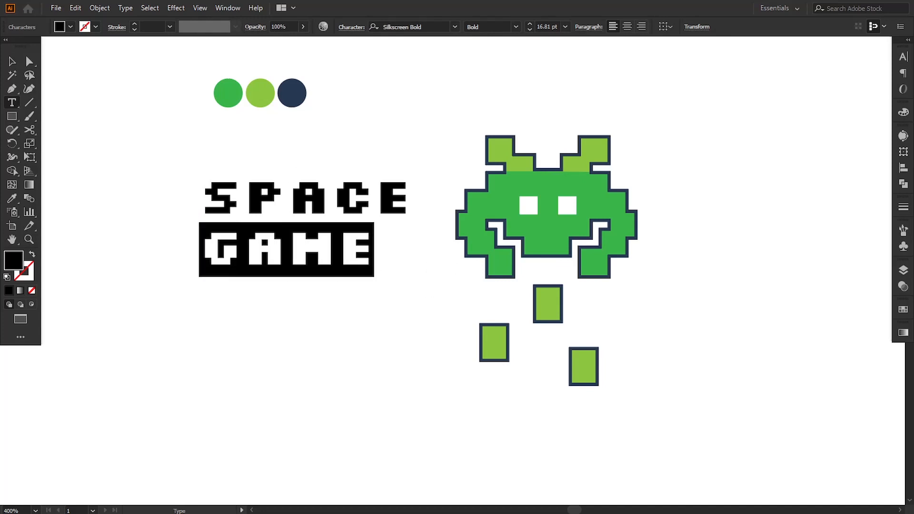
pyautogui.click(904, 58)
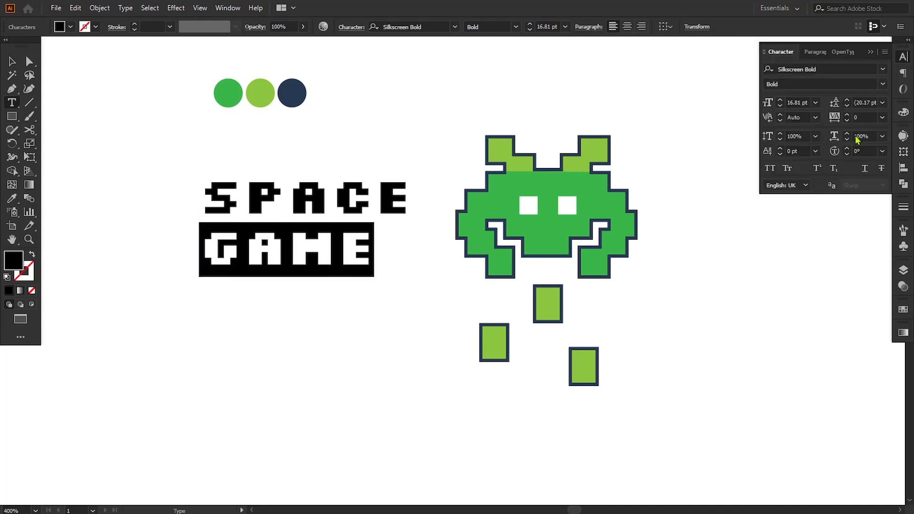
pyautogui.click(882, 116)
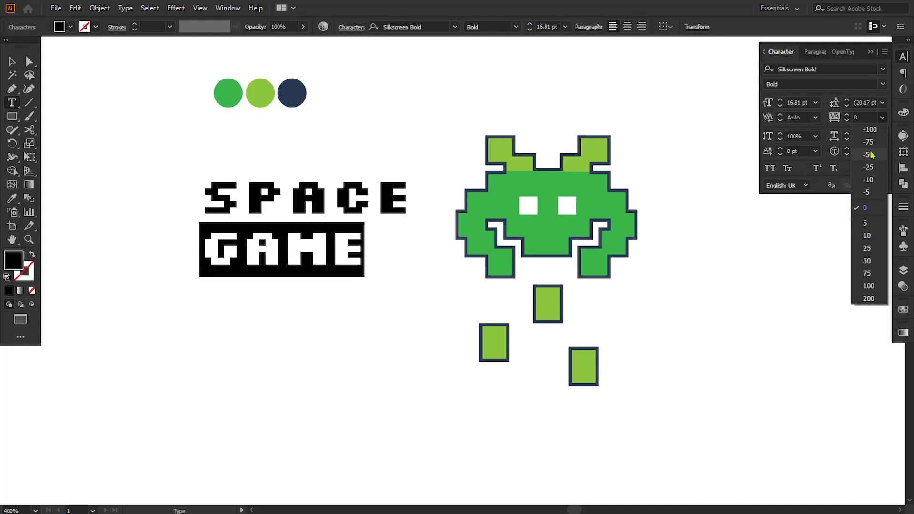
pyautogui.click(869, 155)
# Scale the GAME text up to about 21.5 pt so it matches the width of SPACE
pyautogui.click(12, 61)
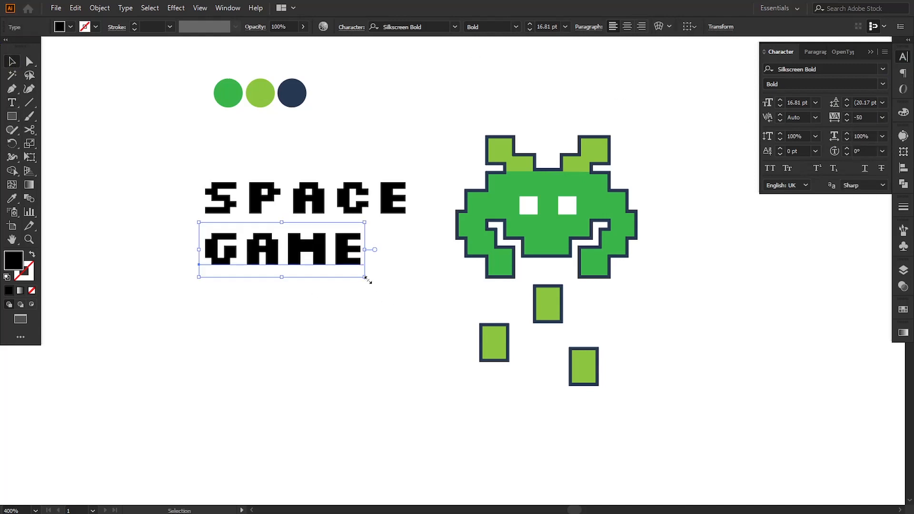
pyautogui.moveTo(367, 279); pyautogui.dragTo(409, 292)
pyautogui.click(392, 326)
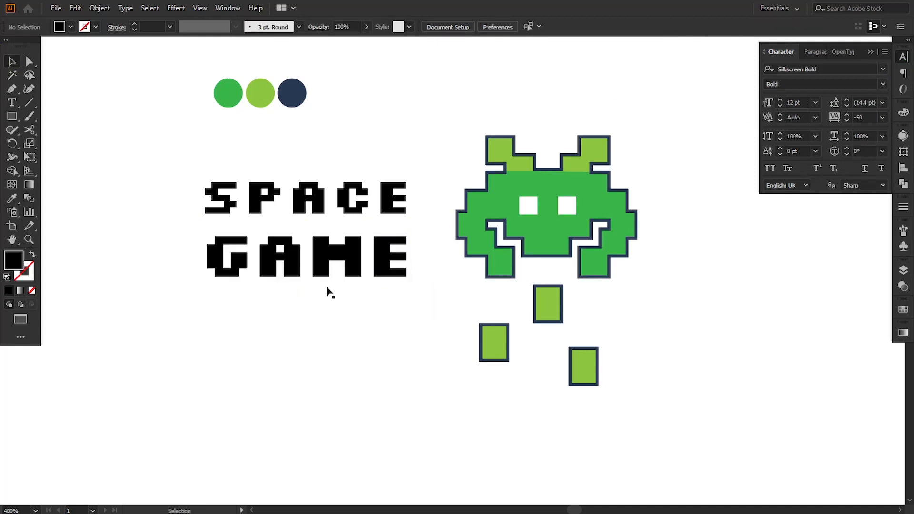
# Colour the GAME text with the green sampled from the first swatch circle using the Eyedropper
pyautogui.click(304, 272)
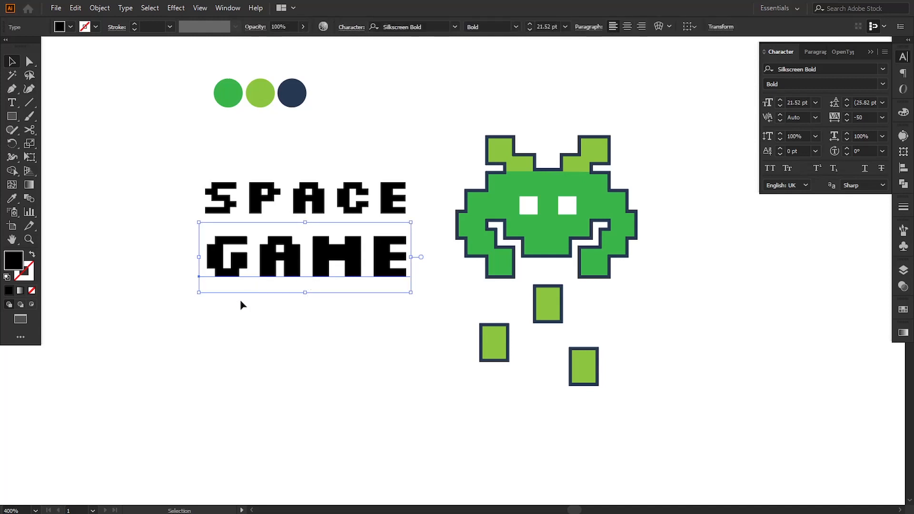
pyautogui.click(12, 201)
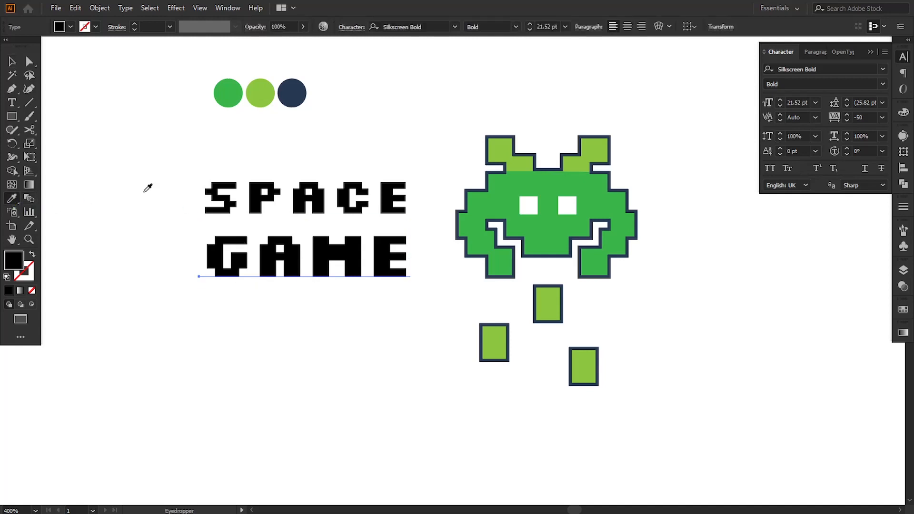
pyautogui.click(236, 92)
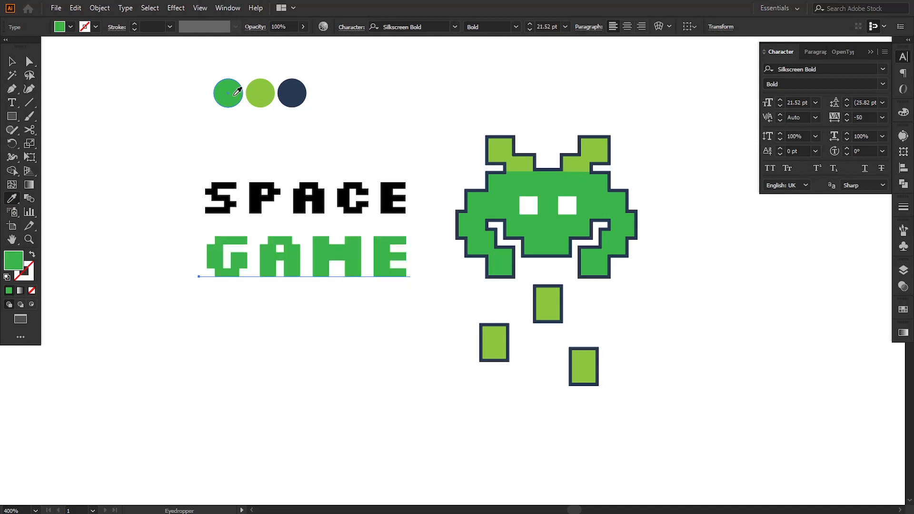
# Copy the hex value 273952 of the third swatch circle's navy fill
pyautogui.click(13, 61)
pyautogui.hotkey('ctrl', 'shift', 'a')
pyautogui.click(227, 252)
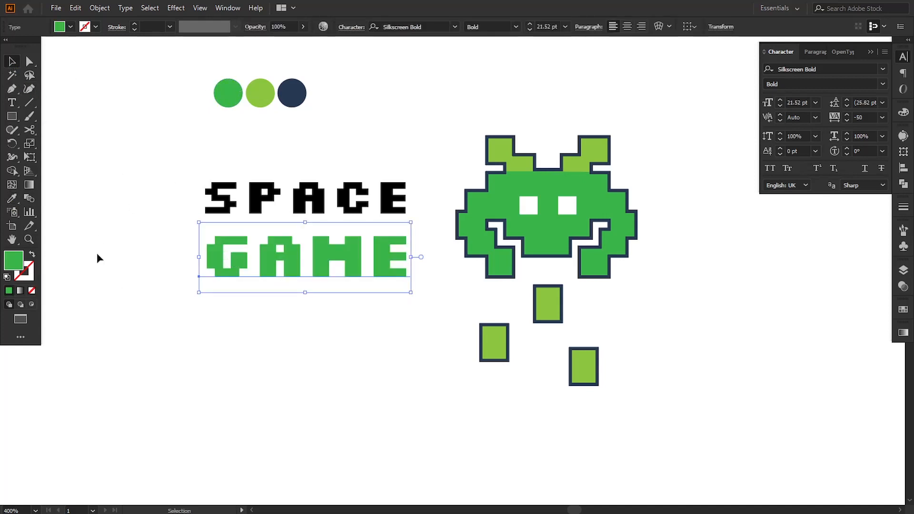
pyautogui.click(298, 102)
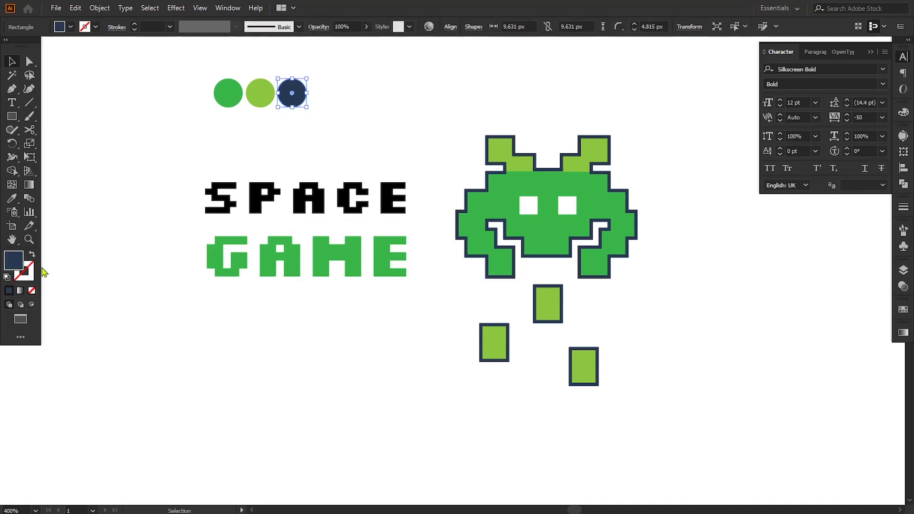
pyautogui.doubleClick(22, 263)
pyautogui.hotkey('ctrl', 'c')
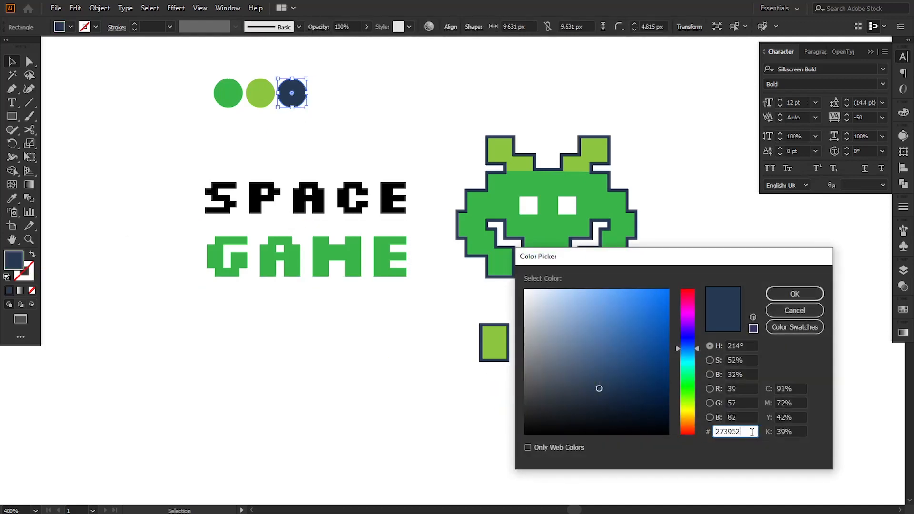
pyautogui.click(791, 299)
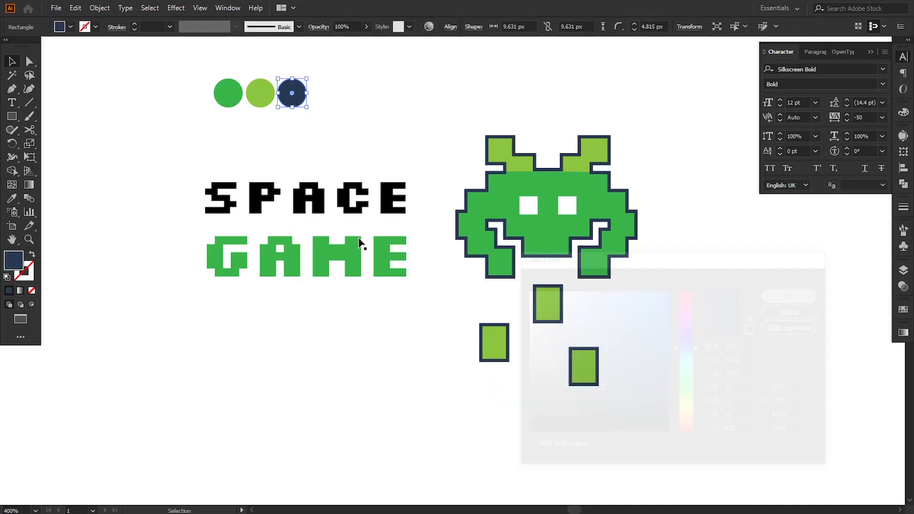
# Give the GAME text a navy 273952 stroke
pyautogui.click(246, 260)
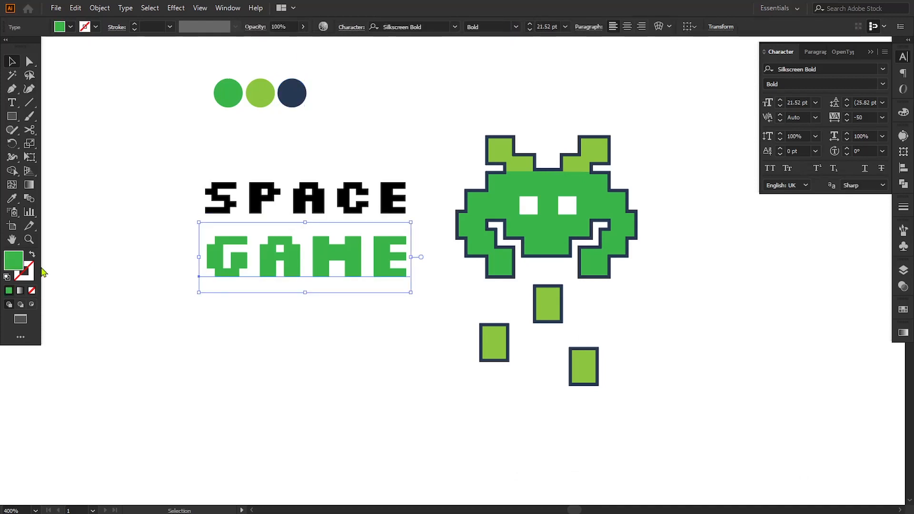
pyautogui.doubleClick(27, 273)
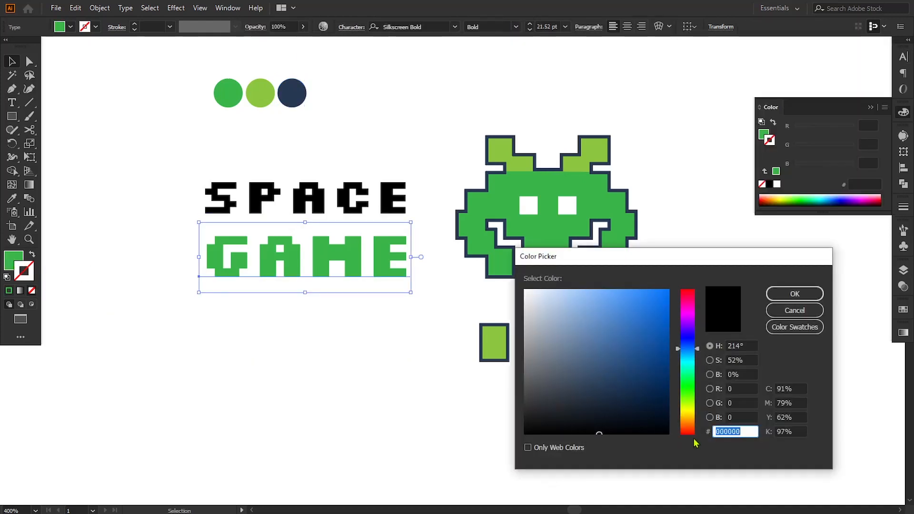
pyautogui.hotkey('ctrl', 'v')
pyautogui.click(794, 294)
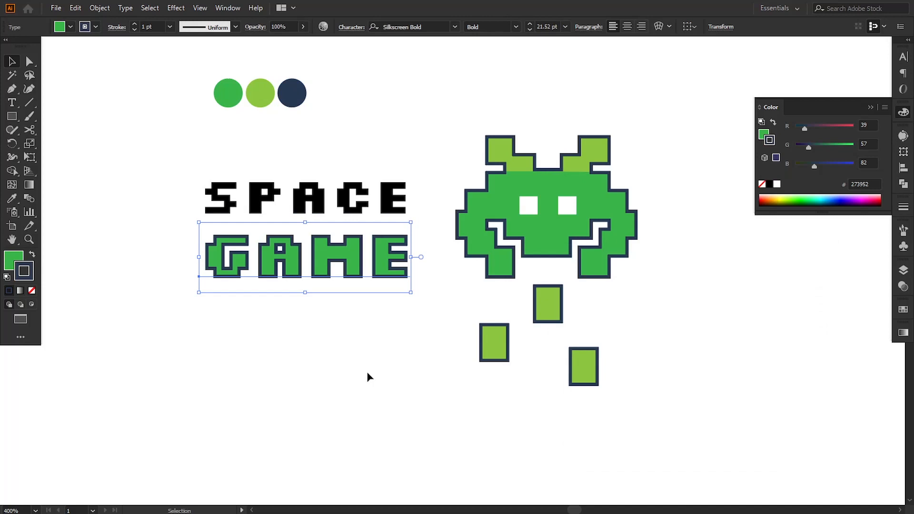
# Set the GAME text's stroke weight to 3 pt
pyautogui.click(146, 27)
pyautogui.press('Up')
pyautogui.press('Up')
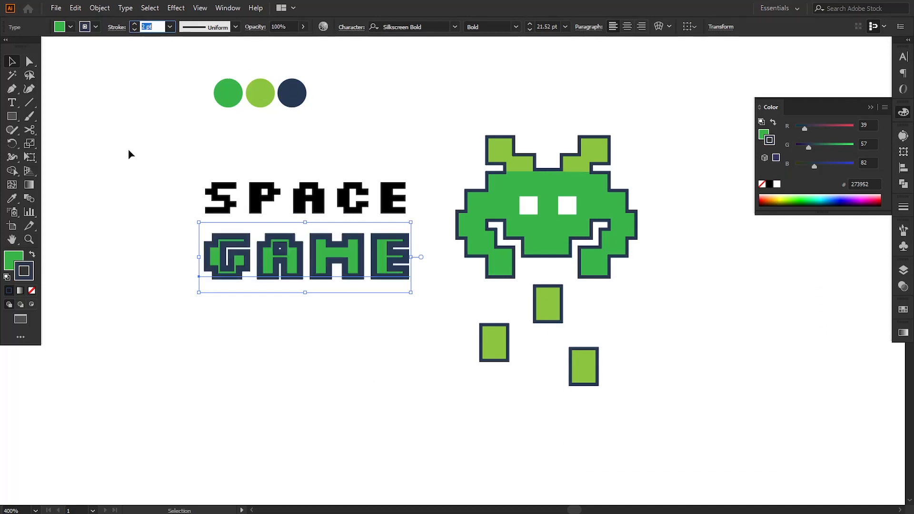
pyautogui.press('Down')
pyautogui.press('Up')
# Convert the GAME text to outlines and ungroup the letters
pyautogui.click(125, 8)
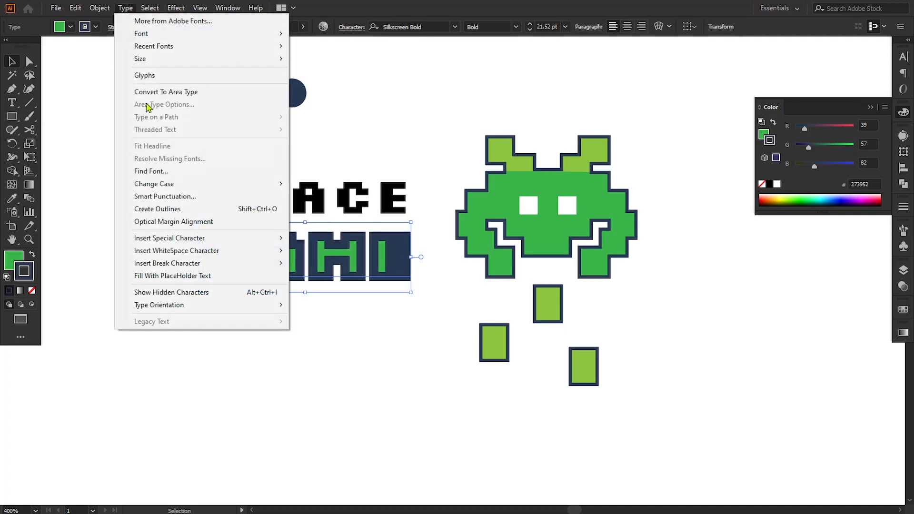
pyautogui.click(156, 208)
pyautogui.click(99, 7)
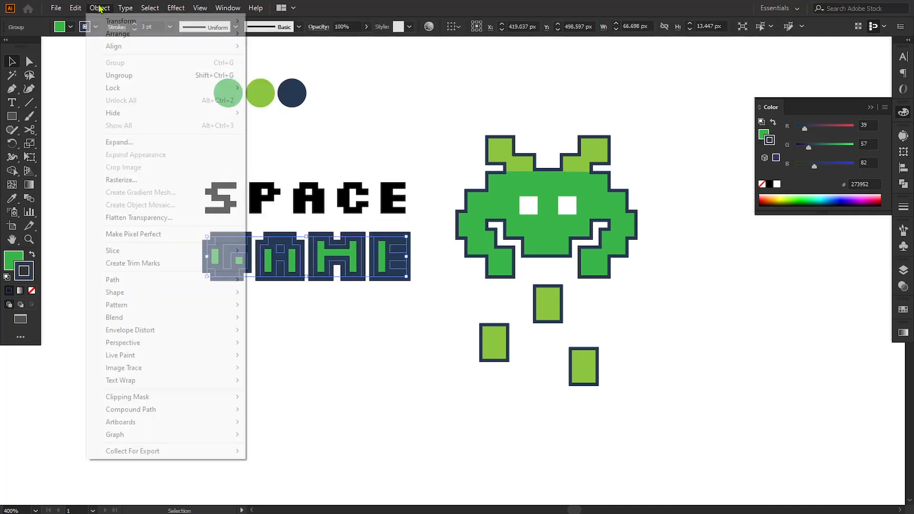
pyautogui.click(122, 76)
# Expand the strokes of the four GAME letters
pyautogui.click(233, 293)
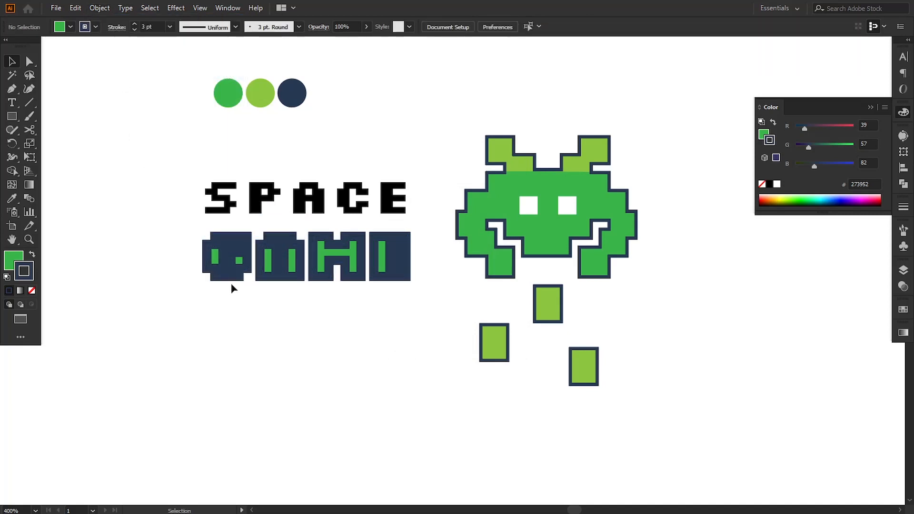
pyautogui.click(234, 279)
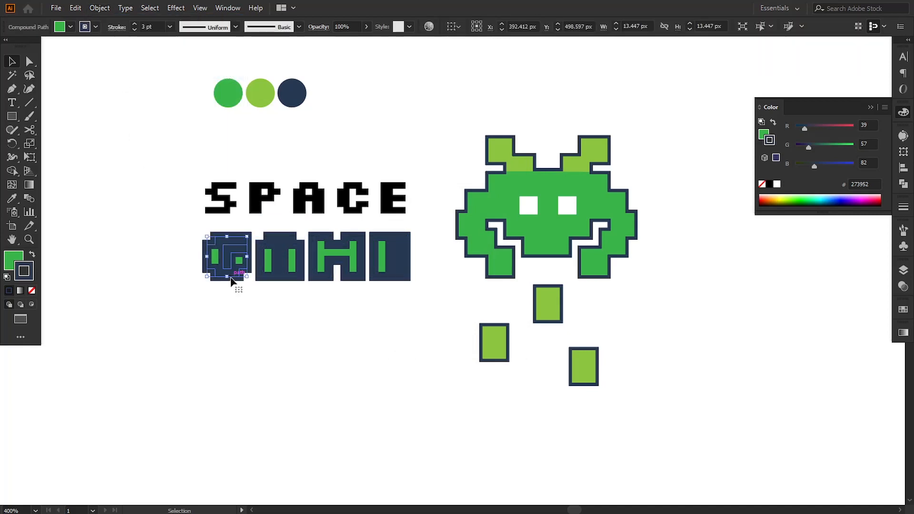
pyautogui.keyDown('shift'); pyautogui.click(280, 271); pyautogui.keyUp('shift')
pyautogui.keyDown('shift'); pyautogui.click(321, 278); pyautogui.keyUp('shift')
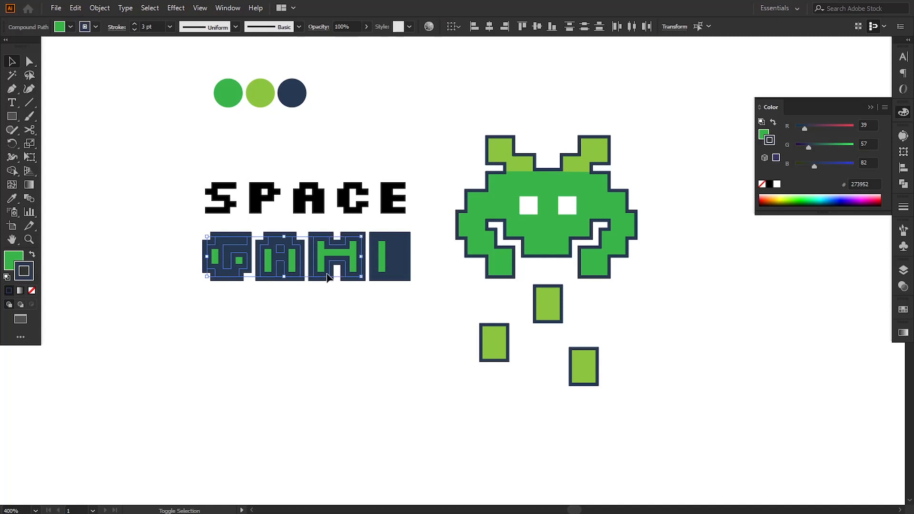
pyautogui.keyDown('shift'); pyautogui.click(384, 272); pyautogui.keyUp('shift')
pyautogui.click(100, 8)
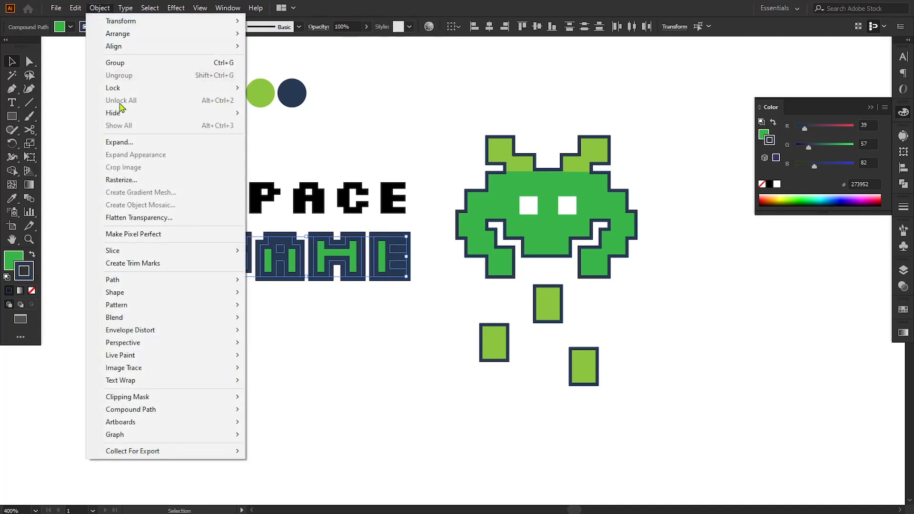
pyautogui.click(120, 143)
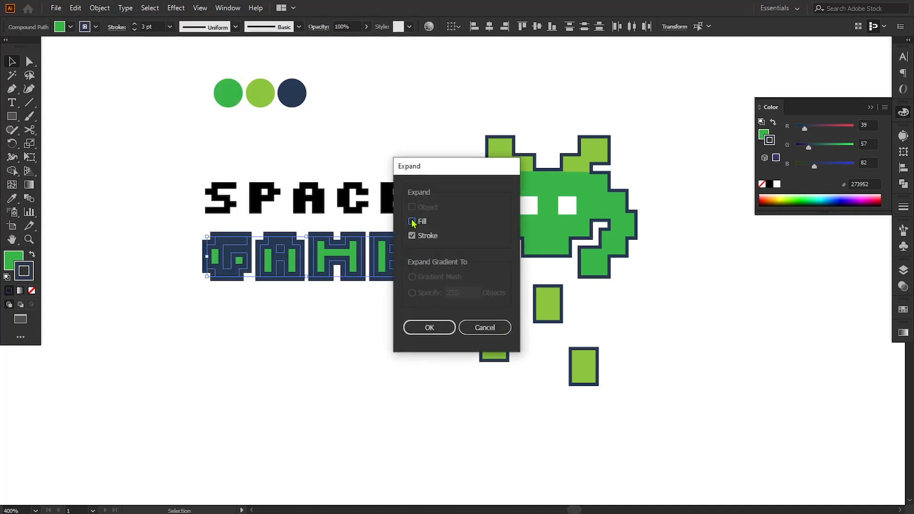
pyautogui.click(430, 327)
# Ungroup the expanded GAME letter shapes
pyautogui.click(101, 7)
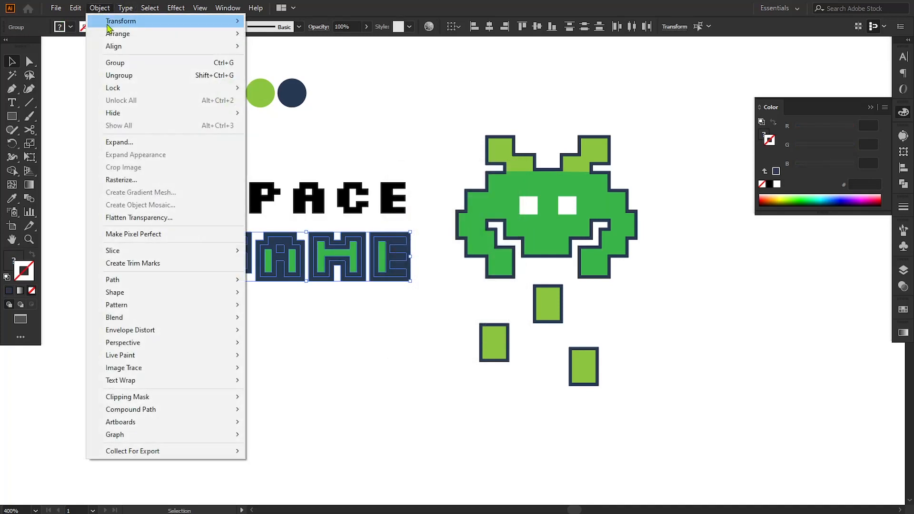
pyautogui.click(119, 72)
pyautogui.click(214, 328)
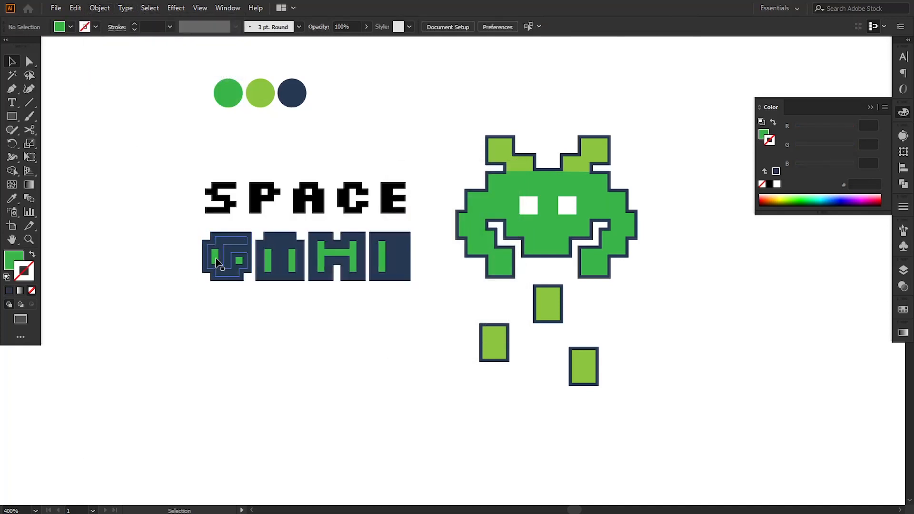
# Bring the G's green fill shape to the front
pyautogui.click(233, 257)
pyautogui.rightClick(242, 261)
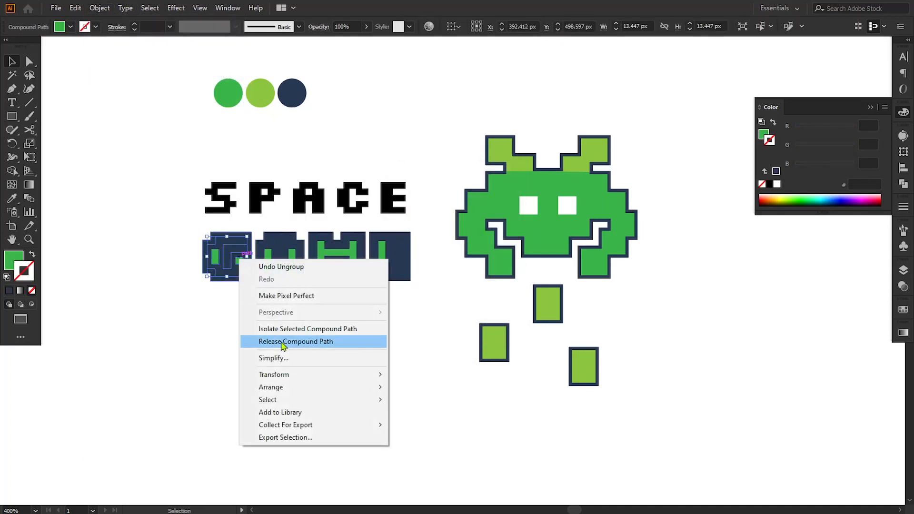
pyautogui.click(410, 386)
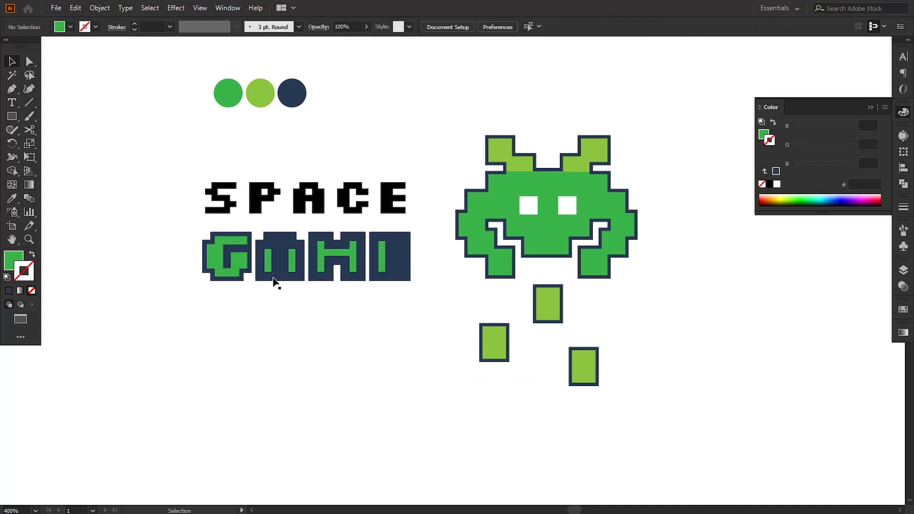
# Bring the A's green fill shape to the front
pyautogui.click(278, 262)
pyautogui.click(288, 262)
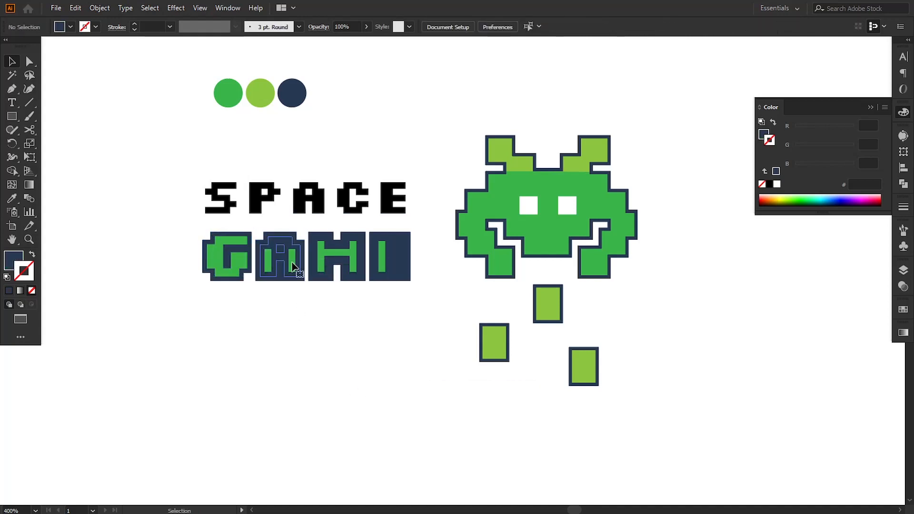
pyautogui.rightClick(292, 262)
pyautogui.moveTo(342, 397)
pyautogui.click(460, 390)
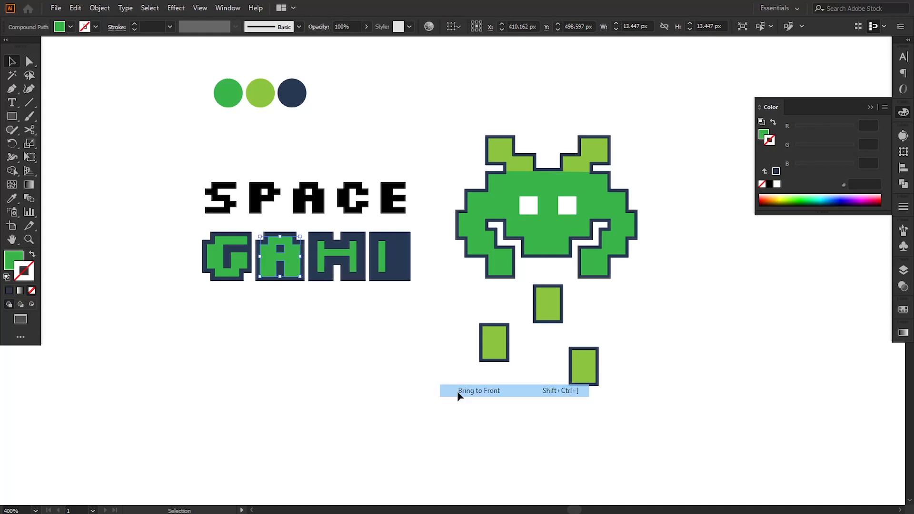
pyautogui.click(357, 306)
# Bring the green fill shapes of the M and E to the front together
pyautogui.click(333, 255)
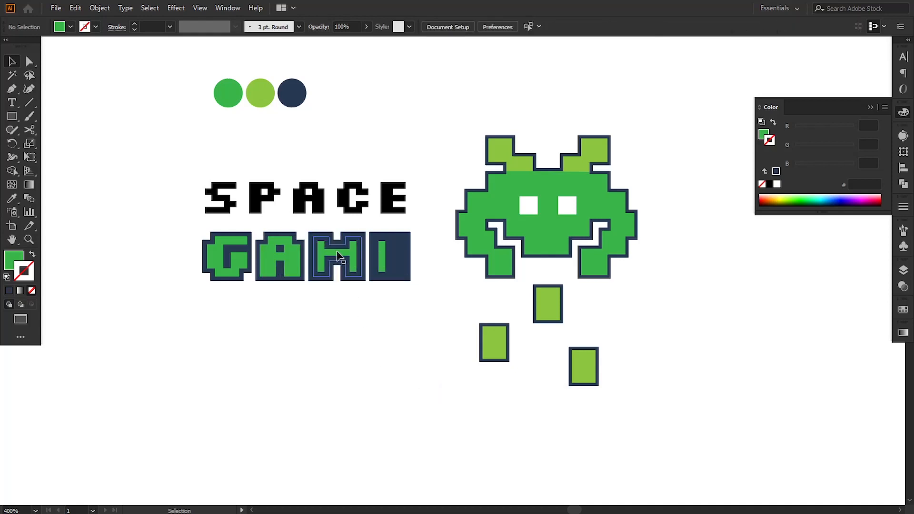
pyautogui.keyDown('shift'); pyautogui.click(386, 261); pyautogui.keyUp('shift')
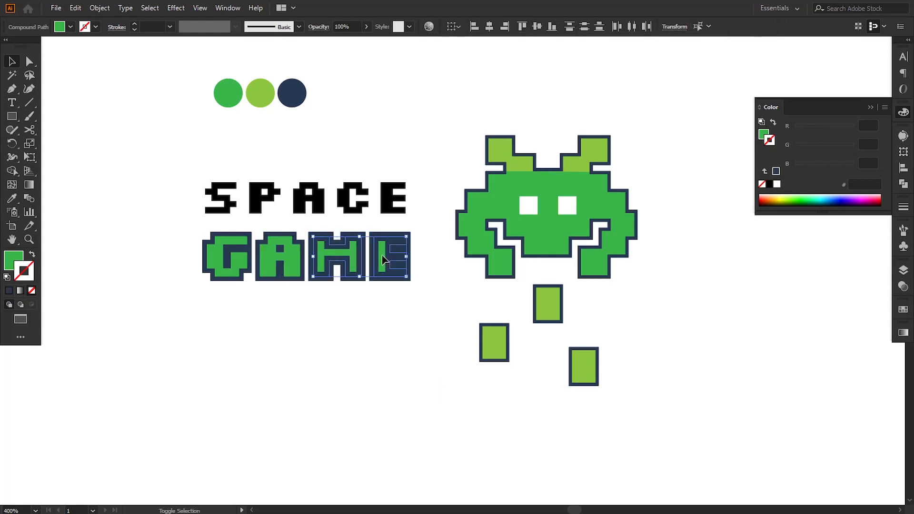
pyautogui.rightClick(382, 257)
pyautogui.moveTo(451, 376)
pyautogui.click(531, 372)
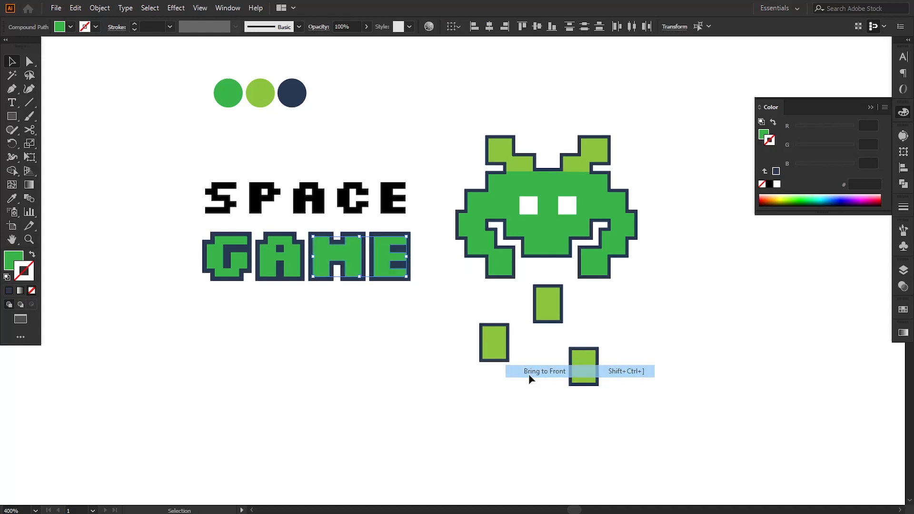
pyautogui.click(395, 375)
# Convert the SPACE text to outlines
pyautogui.moveTo(174, 187); pyautogui.dragTo(413, 202)
pyautogui.click(125, 7)
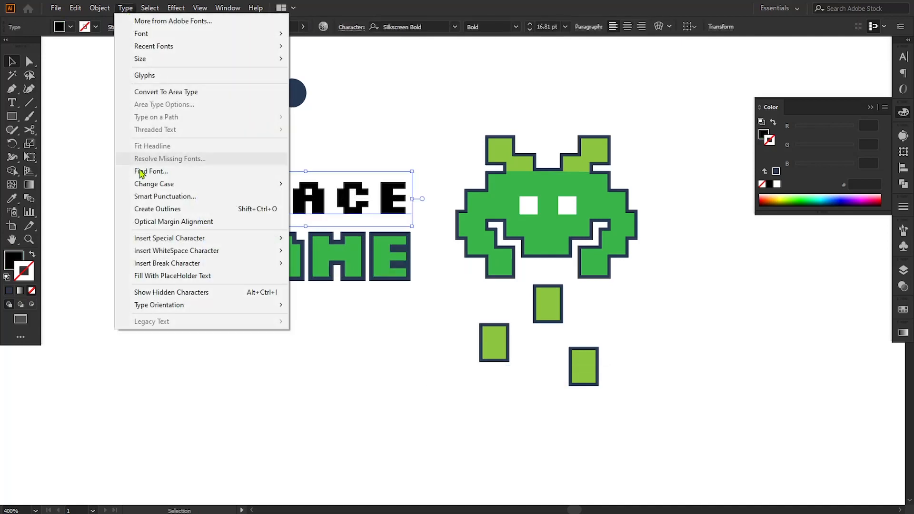
pyautogui.click(143, 205)
# Fill the SPACE letters with the light green of the middle swatch circle using the Eyedropper
pyautogui.press('i')
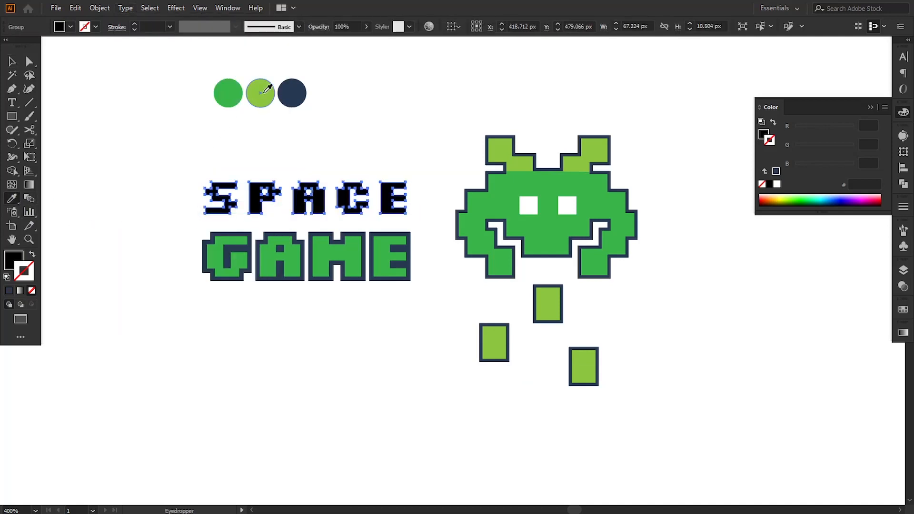
pyautogui.click(260, 93)
pyautogui.click(12, 60)
pyautogui.click(98, 127)
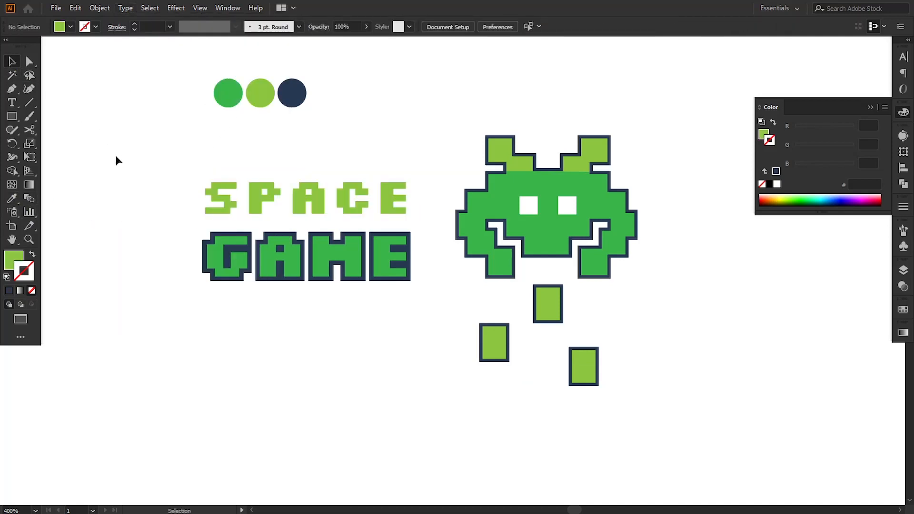
# Nudge the GAME letters up closer to SPACE
pyautogui.moveTo(164, 250); pyautogui.dragTo(355, 371)
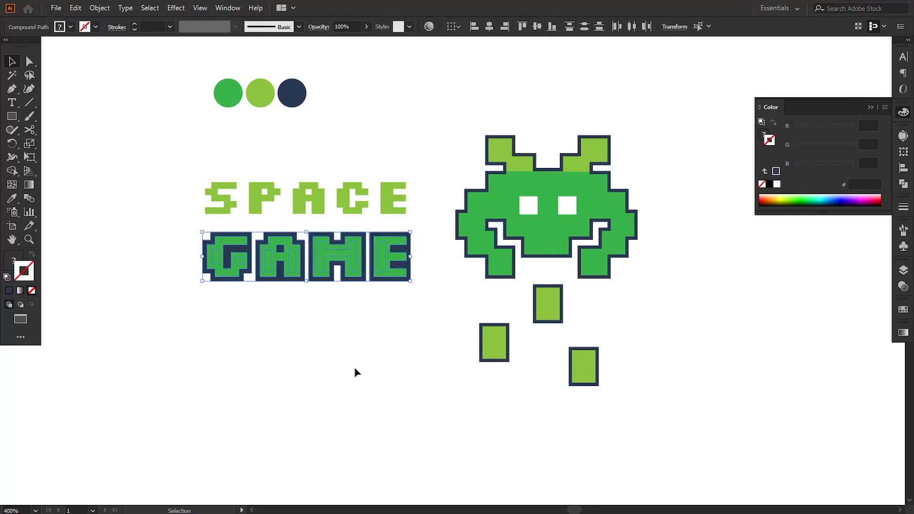
pyautogui.press('Up')
pyautogui.press('Up')
# Scale the SPACE and GAME letters up together from their lower-left corner
pyautogui.moveTo(159, 173); pyautogui.dragTo(430, 339)
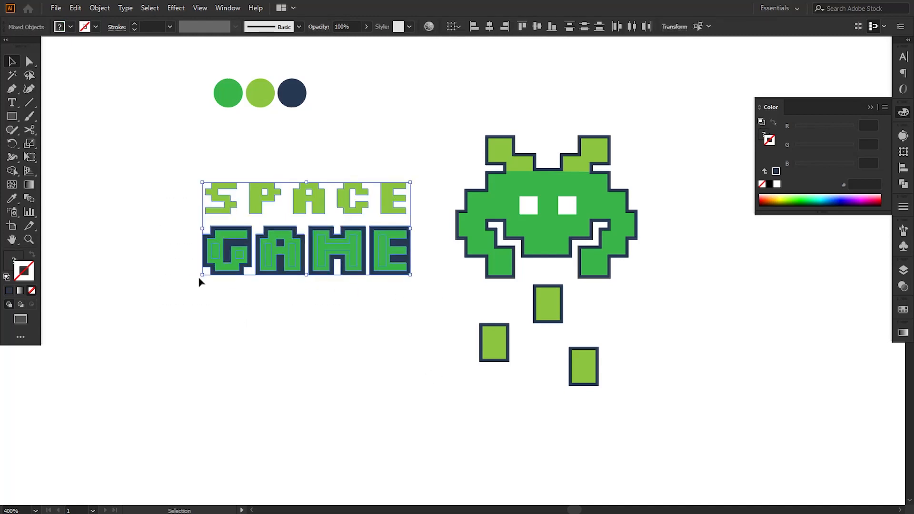
pyautogui.moveTo(202, 275); pyautogui.dragTo(168, 311)
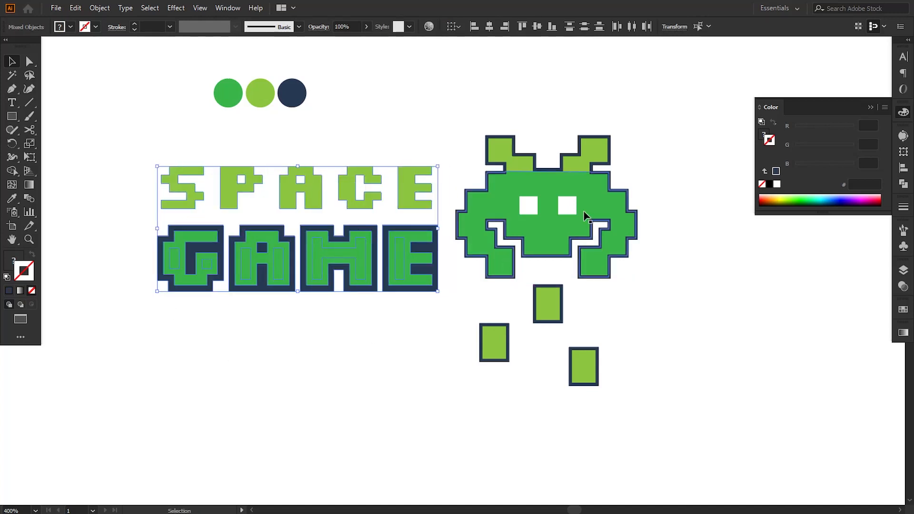
# Expand the space invader's strokes and group all its shapes
pyautogui.click(683, 123)
pyautogui.moveTo(682, 108); pyautogui.dragTo(468, 404)
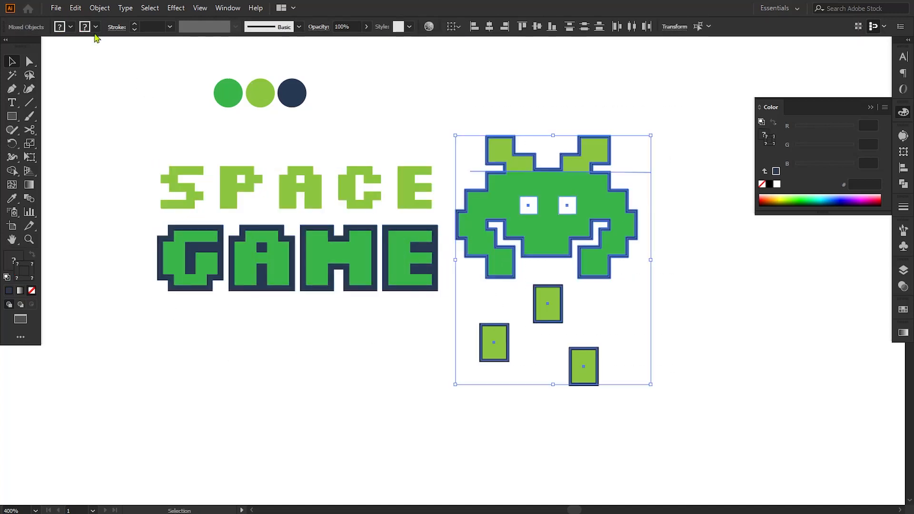
pyautogui.click(375, 92)
pyautogui.moveTo(641, 152); pyautogui.dragTo(621, 185)
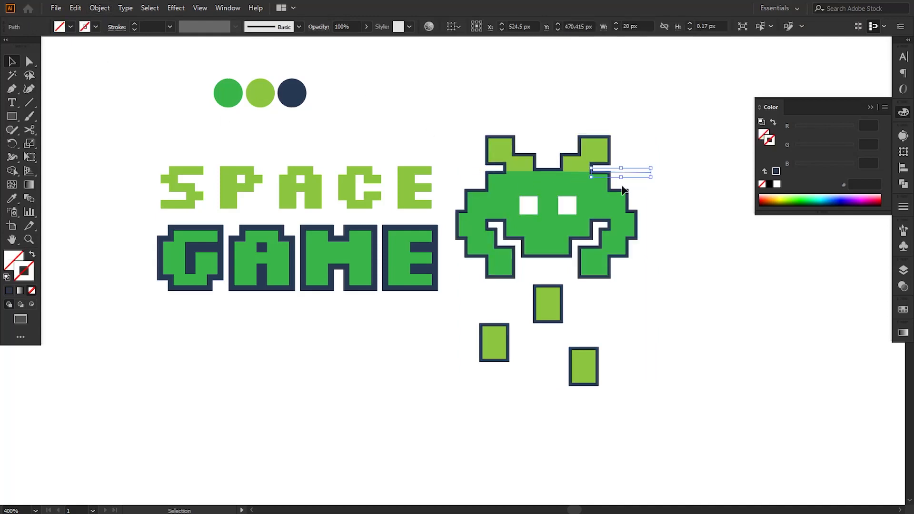
pyautogui.moveTo(466, 109); pyautogui.dragTo(670, 395)
pyautogui.click(100, 8)
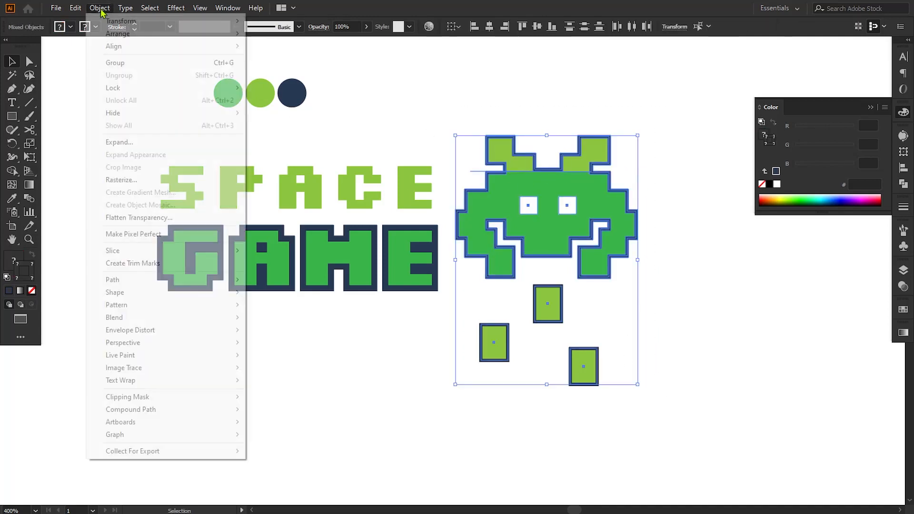
pyautogui.click(125, 143)
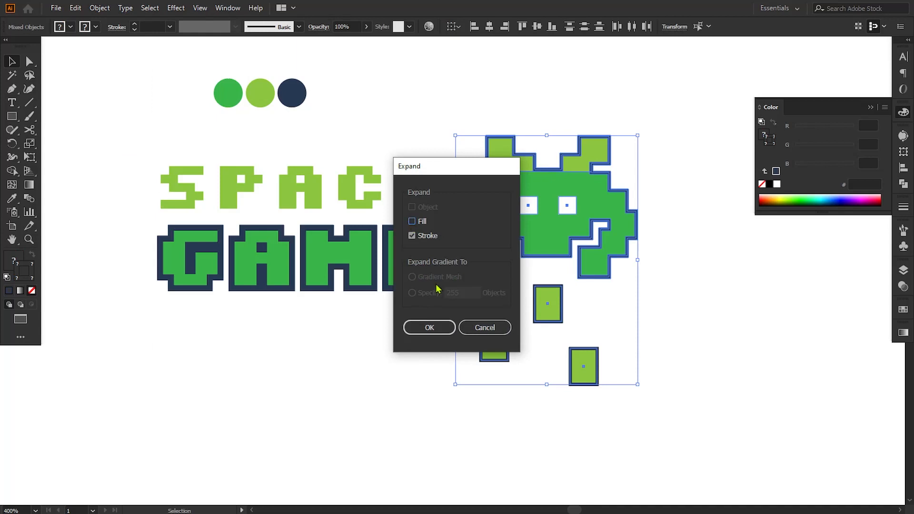
pyautogui.click(430, 328)
pyautogui.click(100, 7)
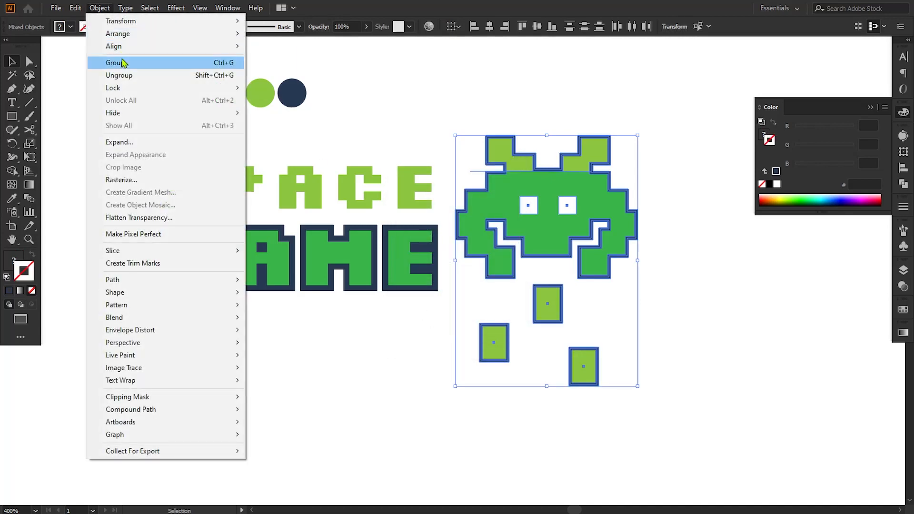
pyautogui.click(123, 63)
# Shrink the invader group slightly and nudge it left toward the title
pyautogui.moveTo(638, 386); pyautogui.dragTo(625, 387)
pyautogui.press('Left')
pyautogui.press('Left')
pyautogui.press('Left')
pyautogui.press('Left')
pyautogui.press('Left')
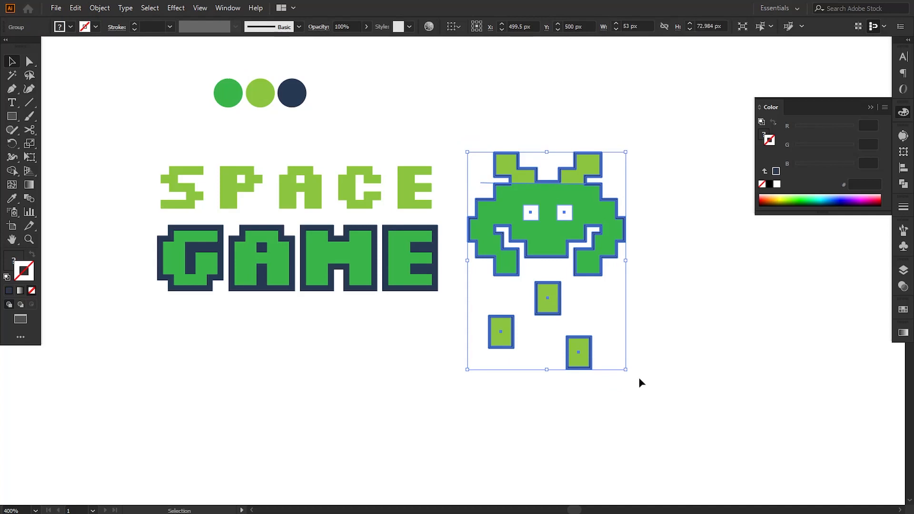
# Group the SPACE and GAME letters into one title group
pyautogui.moveTo(133, 169); pyautogui.dragTo(488, 388)
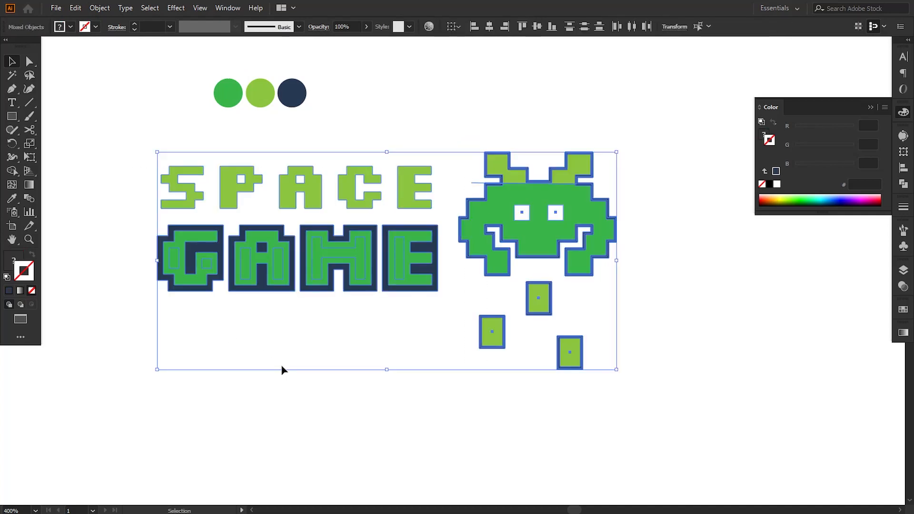
pyautogui.click(282, 369)
pyautogui.moveTo(141, 195); pyautogui.dragTo(297, 335)
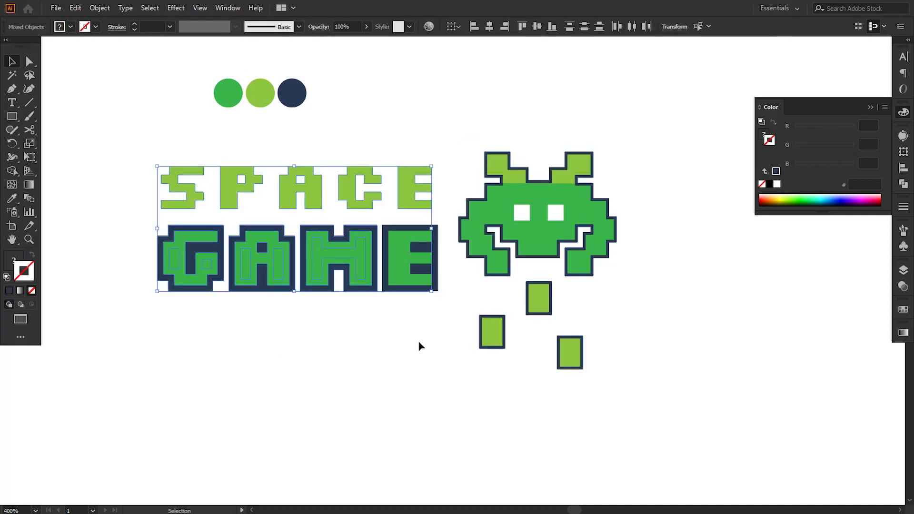
pyautogui.moveTo(428, 320); pyautogui.dragTo(148, 161)
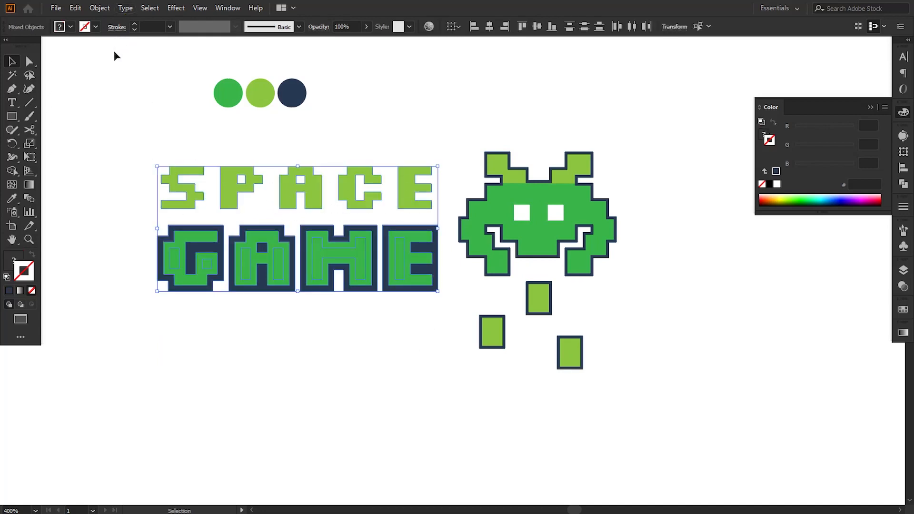
pyautogui.click(101, 8)
pyautogui.click(118, 63)
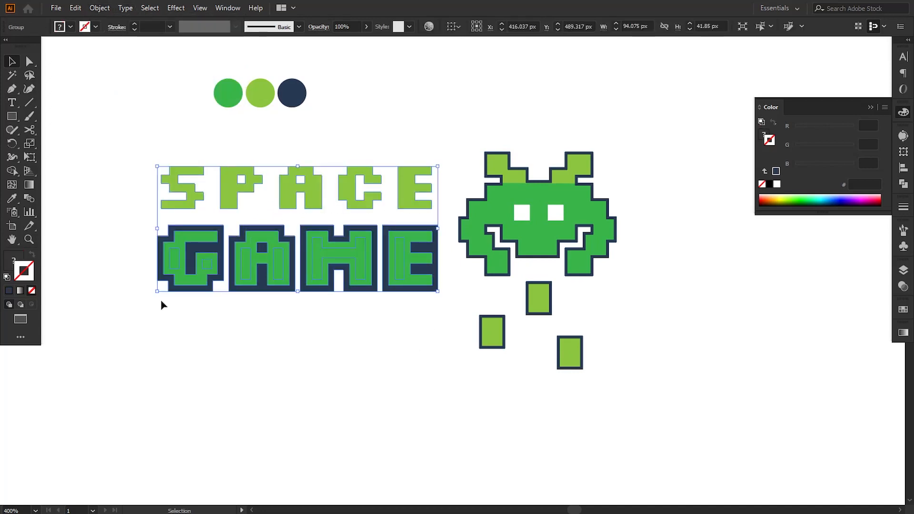
# Enlarge the title group from its lower-left corner and nudge it left
pyautogui.moveTo(158, 291); pyautogui.dragTo(123, 340)
pyautogui.press('Left')
pyautogui.press('Left')
pyautogui.press('Left')
pyautogui.press('Left')
pyautogui.press('Left')
pyautogui.press('Left')
pyautogui.press('Left')
pyautogui.press('Left')
pyautogui.press('Left')
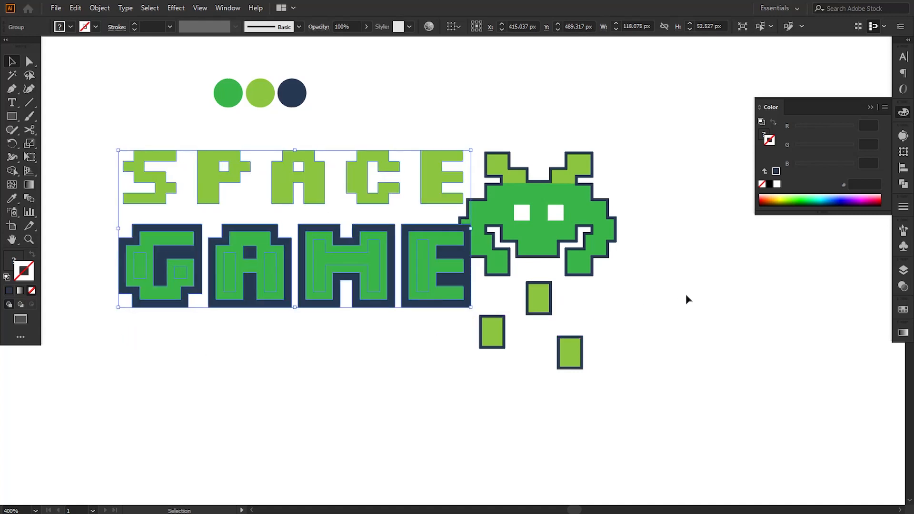
# Delete the three sample swatch circles
pyautogui.click(685, 295)
pyautogui.press('space')
pyautogui.moveTo(617, 322); pyautogui.dragTo(663, 331)
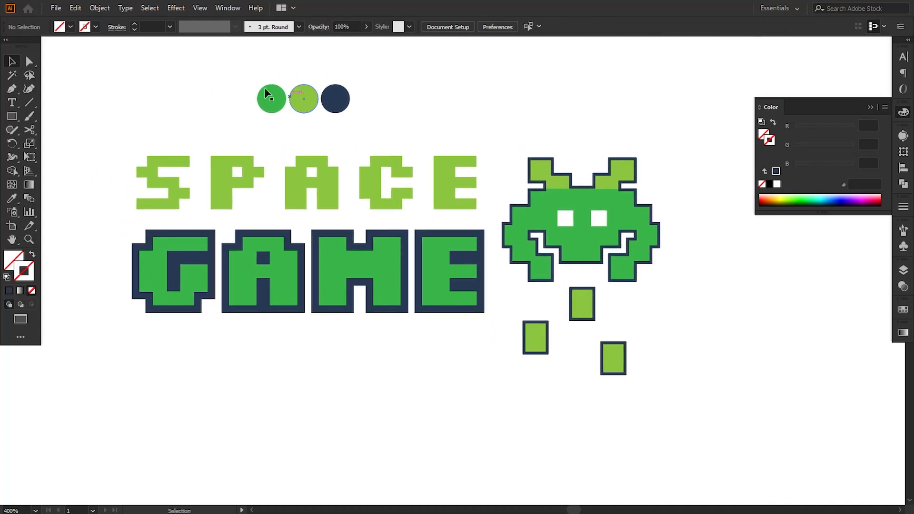
pyautogui.moveTo(238, 75); pyautogui.dragTo(395, 112)
pyautogui.press('Delete')
# Close the Color panel and delete a stray path beside the invader
pyautogui.click(869, 108)
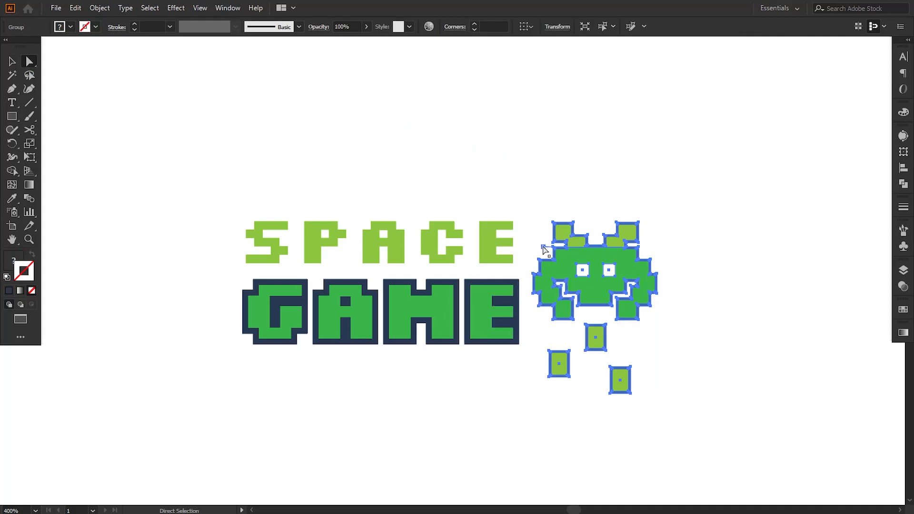
pyautogui.click(543, 247)
pyautogui.press('Delete')
pyautogui.press('Delete')
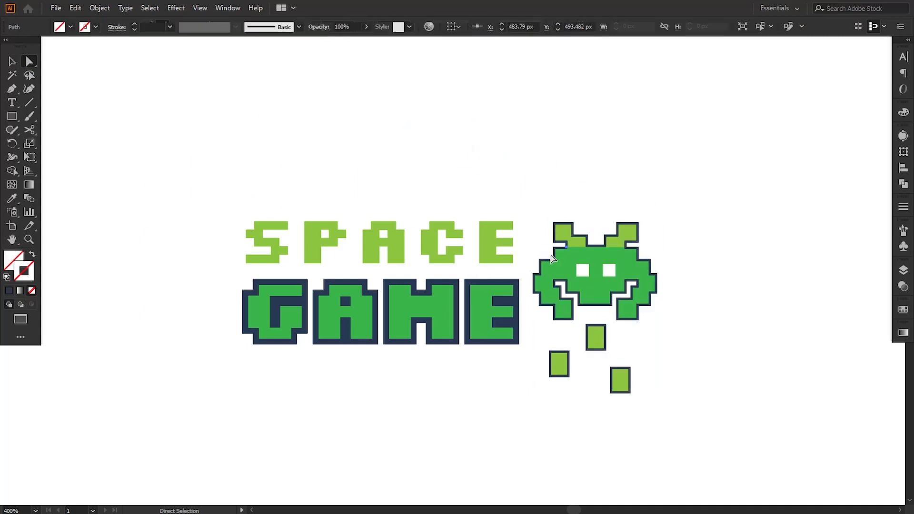
pyautogui.moveTo(681, 214); pyautogui.dragTo(599, 291)
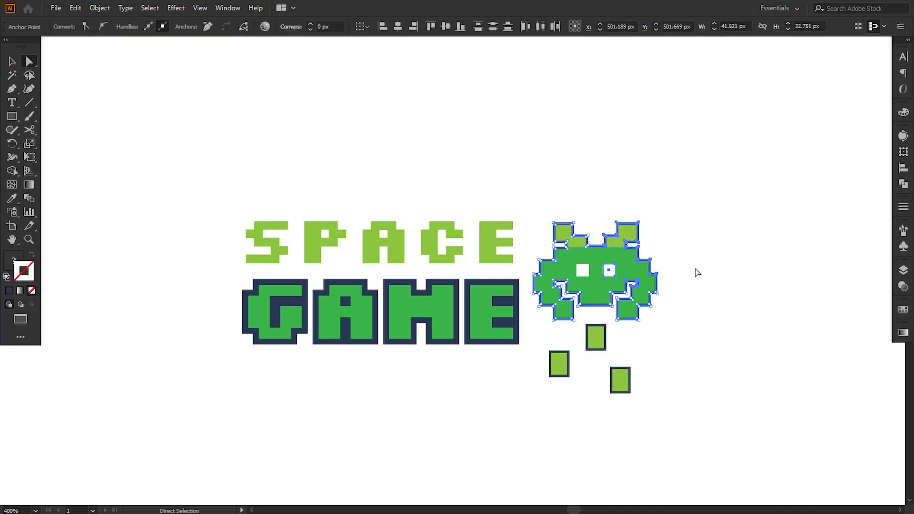
pyautogui.click(695, 272)
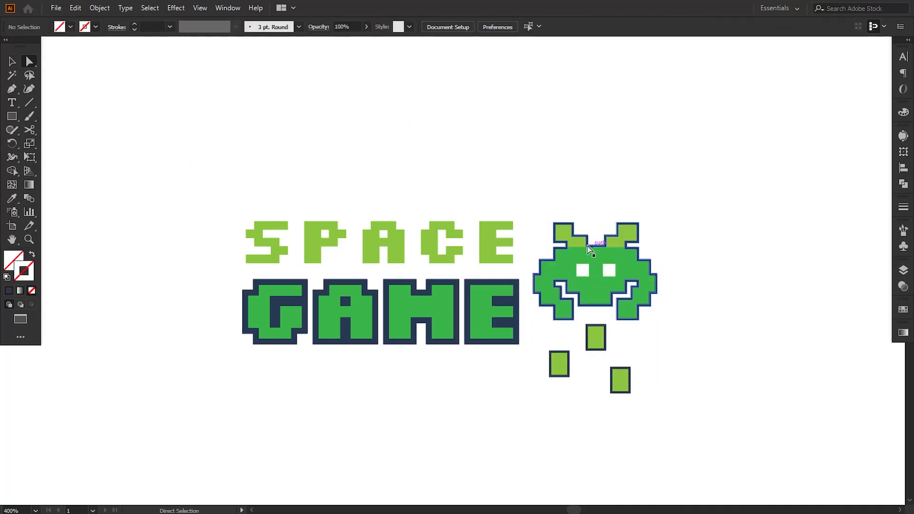
# Duplicate the whole logo above the original and scale the copy down
pyautogui.click(12, 61)
pyautogui.moveTo(128, 160); pyautogui.dragTo(673, 392)
pyautogui.moveTo(595, 286); pyautogui.dragTo(596, 162)
pyautogui.moveTo(658, 276); pyautogui.dragTo(503, 126)
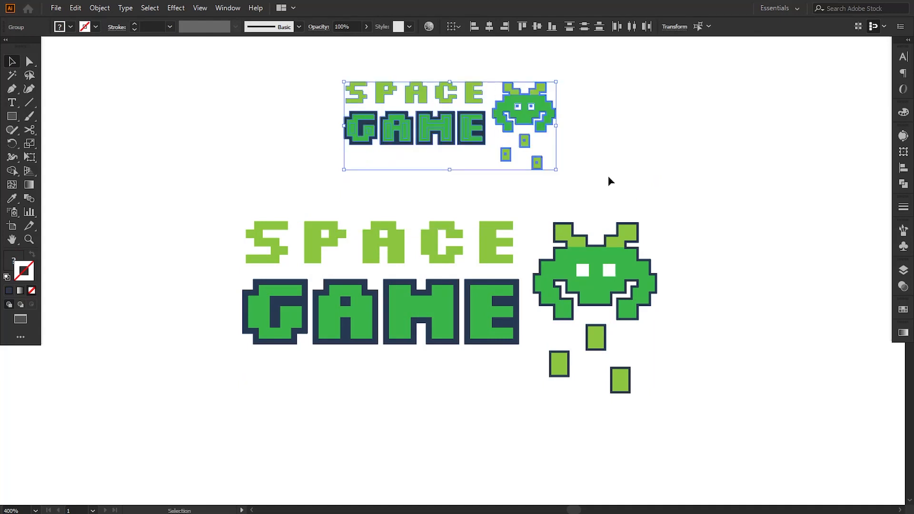
pyautogui.click(653, 180)
pyautogui.moveTo(652, 179); pyautogui.dragTo(577, 179)
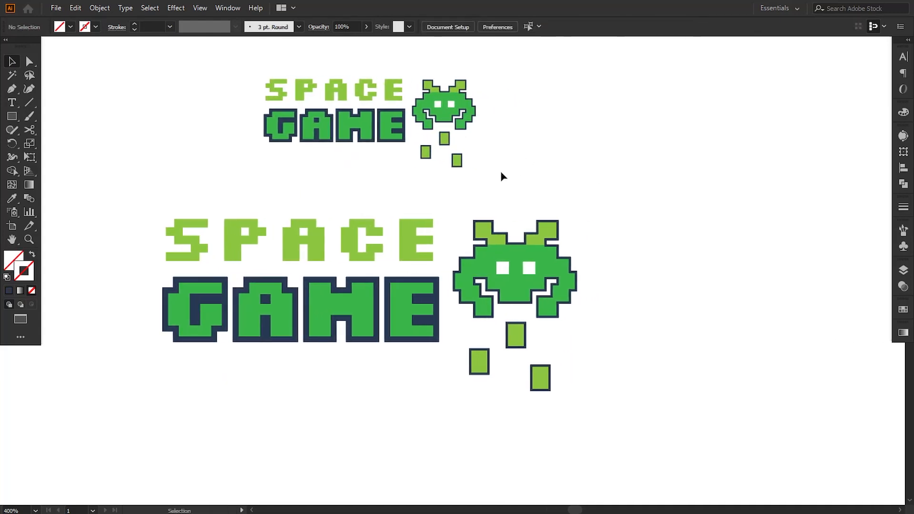